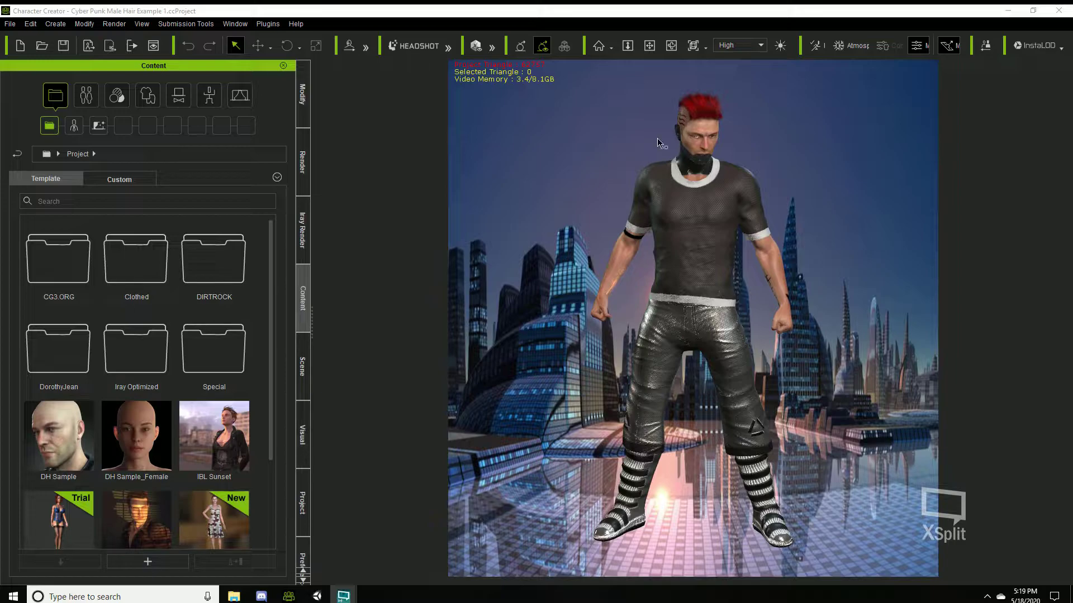
From the Character Creator & iClone Auto Setup plugin menu, launch the 'Get the tool for Unity' web page.
left_click(264, 22)
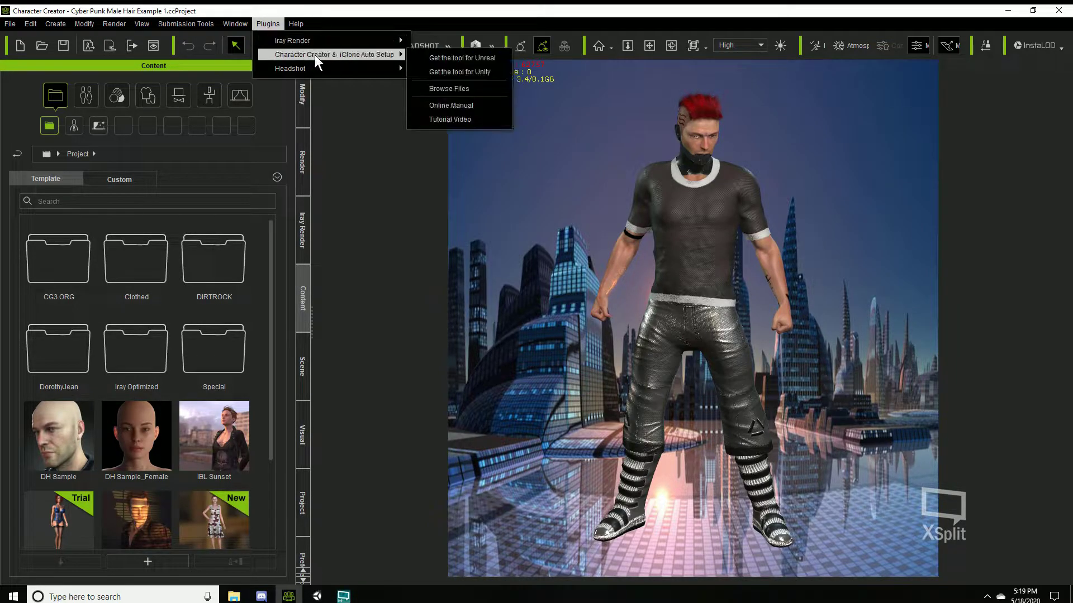
left_click(267, 23)
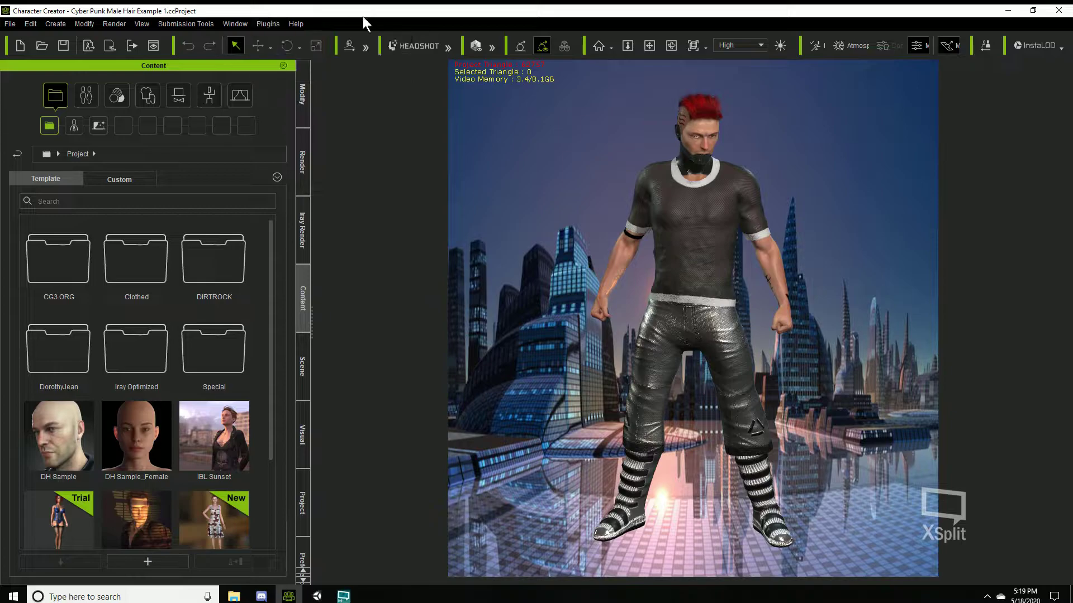
left_click(265, 23)
mouse_move(287, 56)
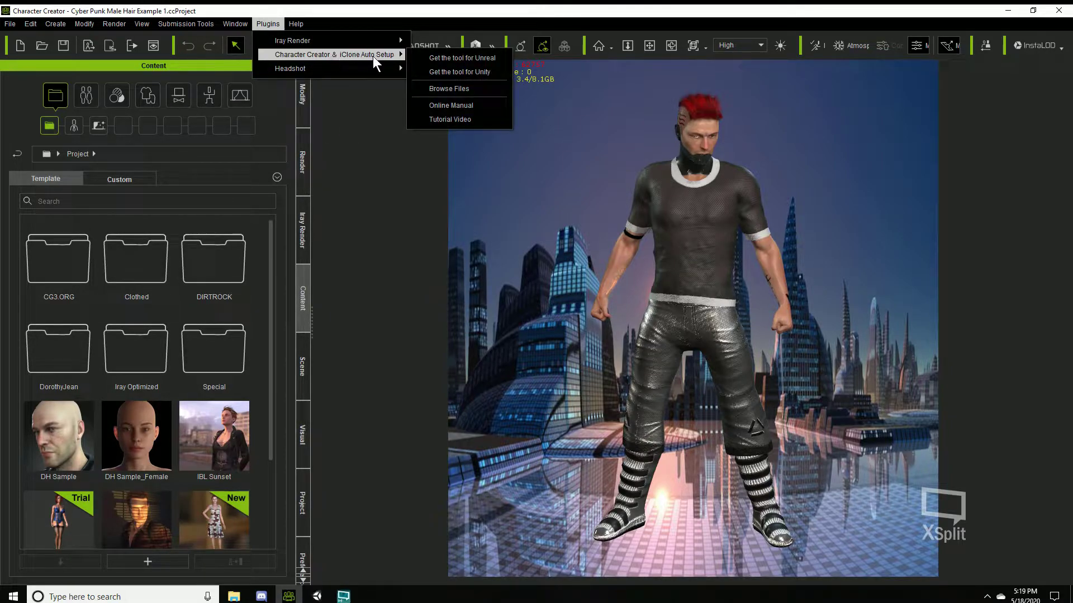
left_click(465, 71)
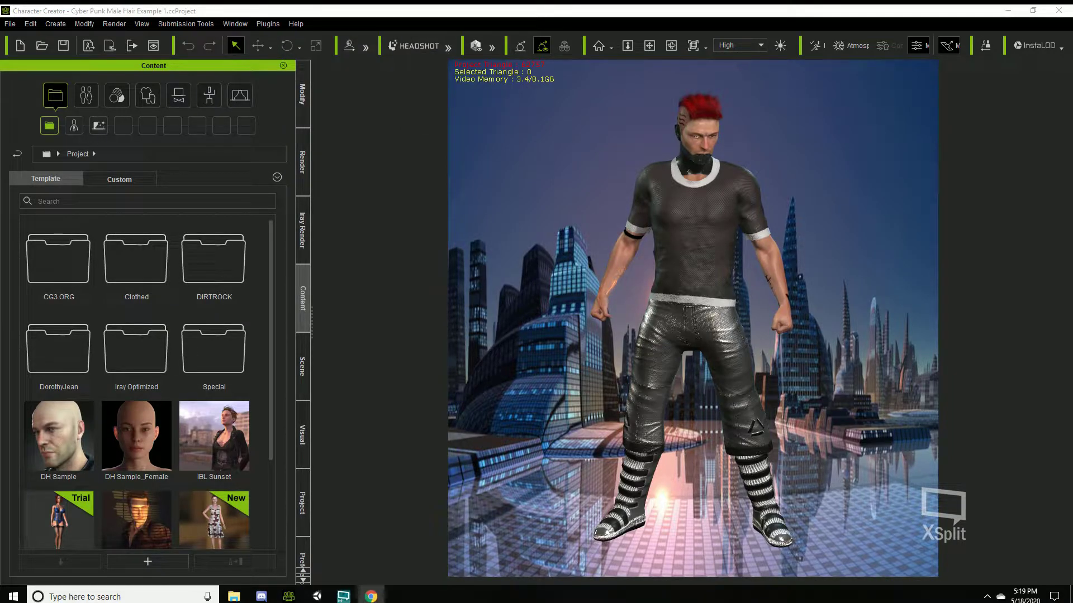
Find the Version 1.01 release on the Reallusion page and download the Auto Setup installer.
scroll(672, 427, "down", 15)
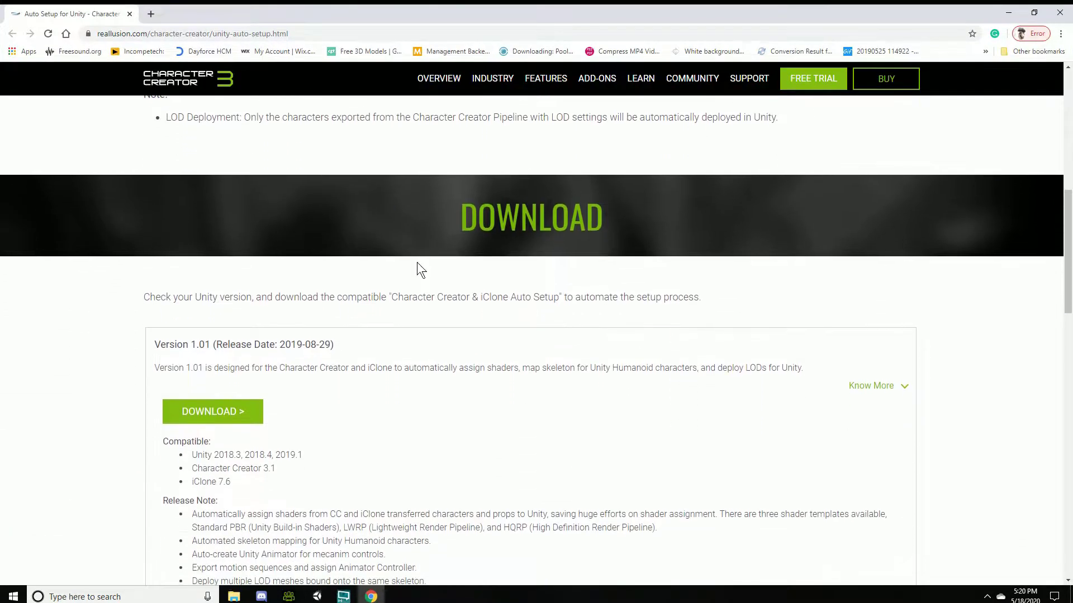
scroll(417, 270, "down", 2)
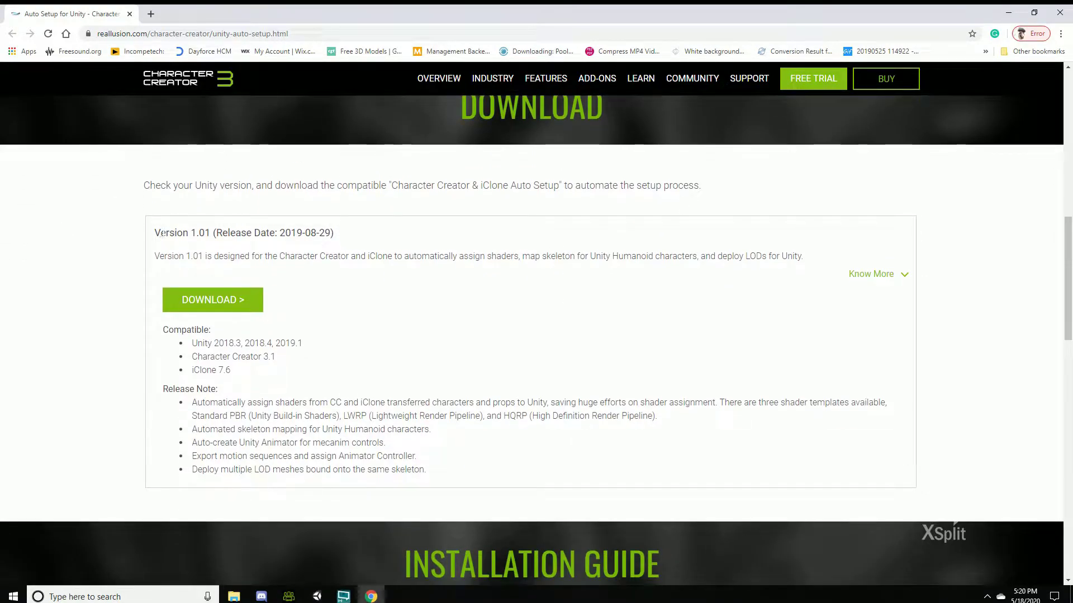
left_click_drag(161, 234, 340, 242)
left_click_drag(146, 185, 341, 242)
left_click(161, 235)
left_click_drag(161, 234, 340, 238)
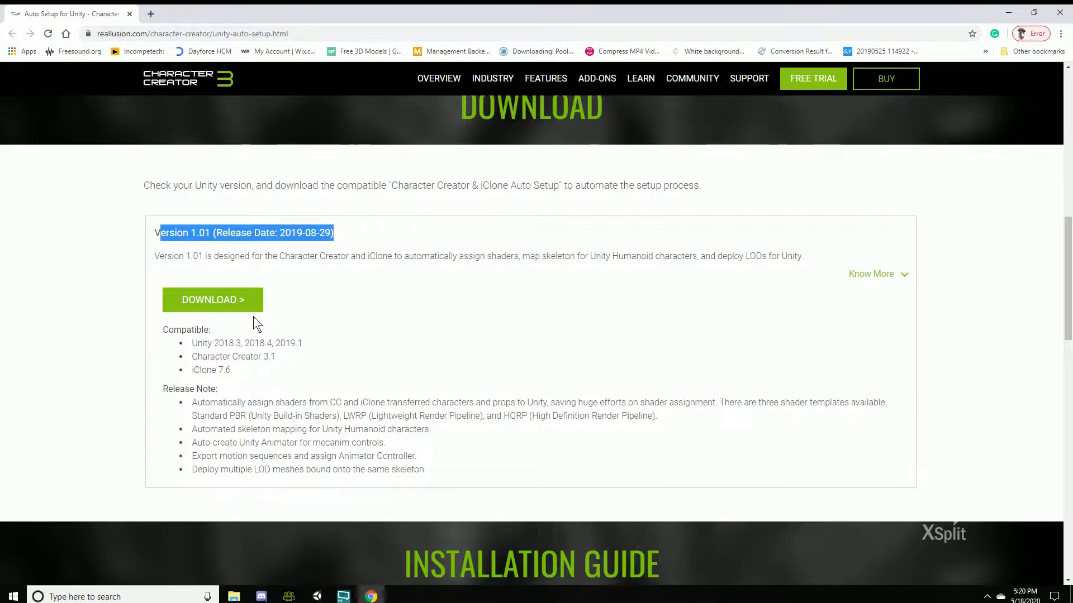
left_click(211, 305)
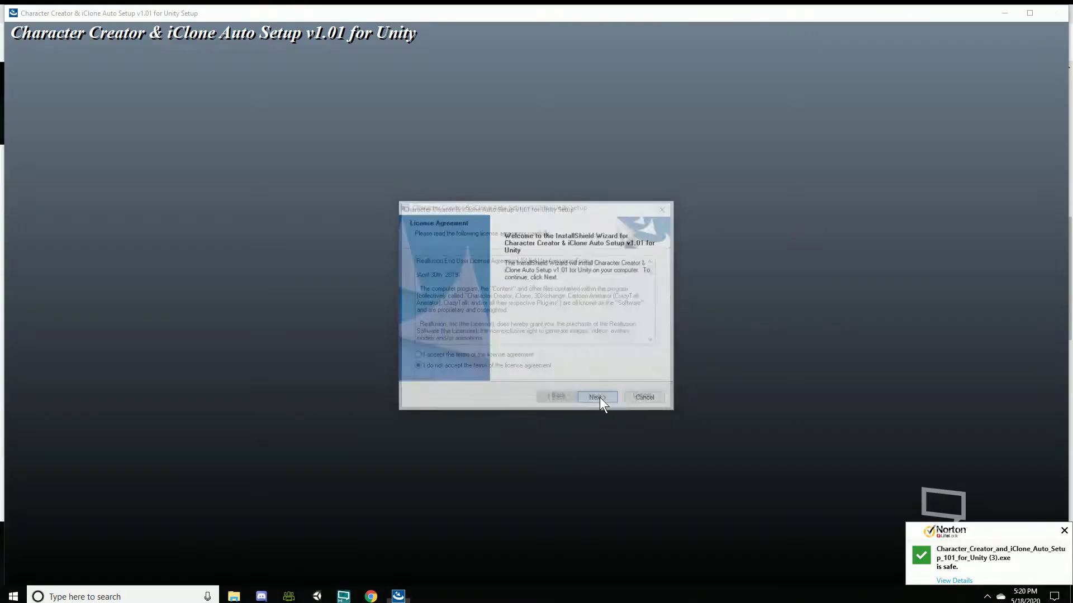
Run the installer, accept the license and install into the Flipside 2020 folder.
left_click(598, 398)
left_click(414, 354)
left_click(598, 399)
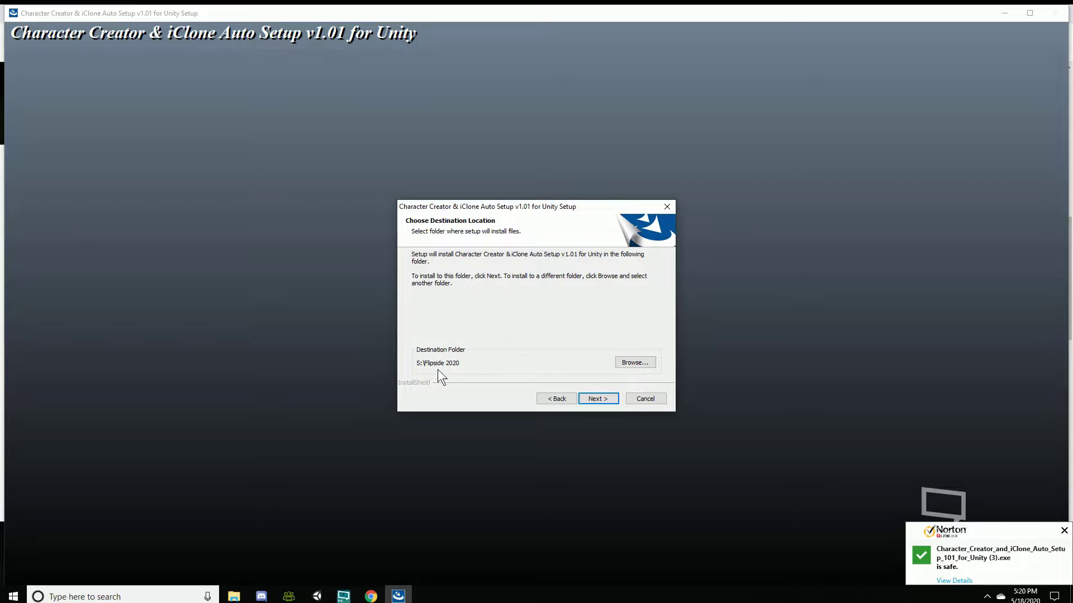
left_click(598, 399)
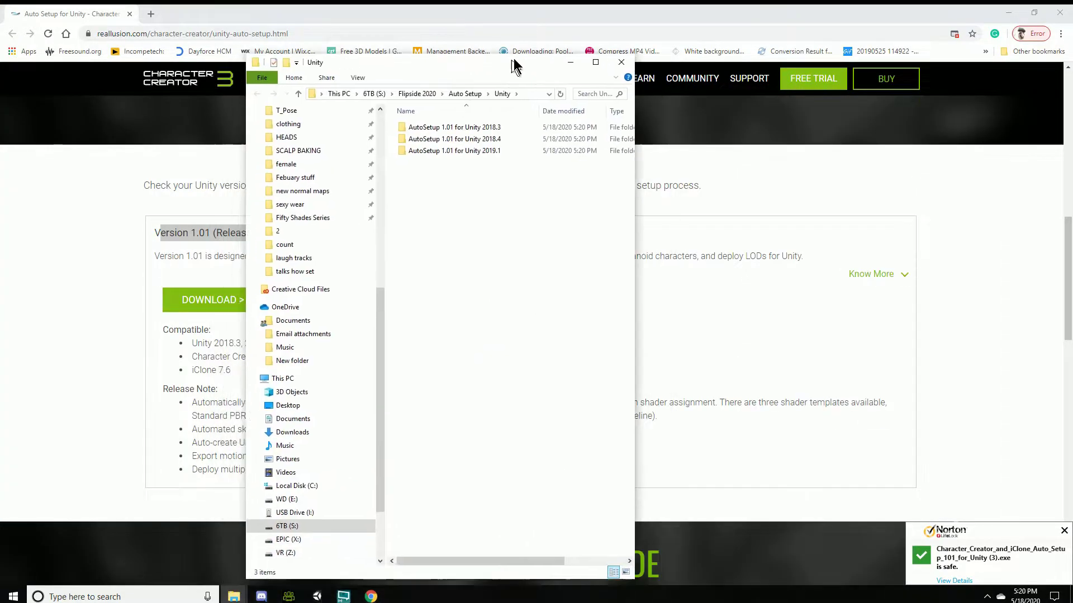
Open 'AutoSetup 1.01 for Unity 2019.1' and drag its 3D package into the Unity project.
left_click_drag(514, 58, 535, 44)
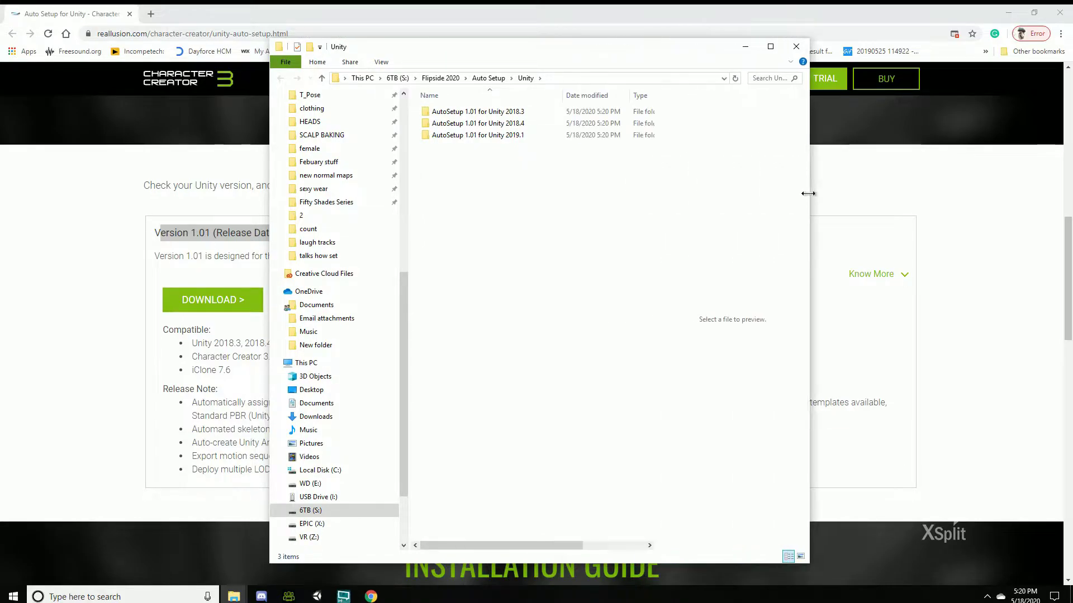
left_click_drag(590, 50, 589, 41)
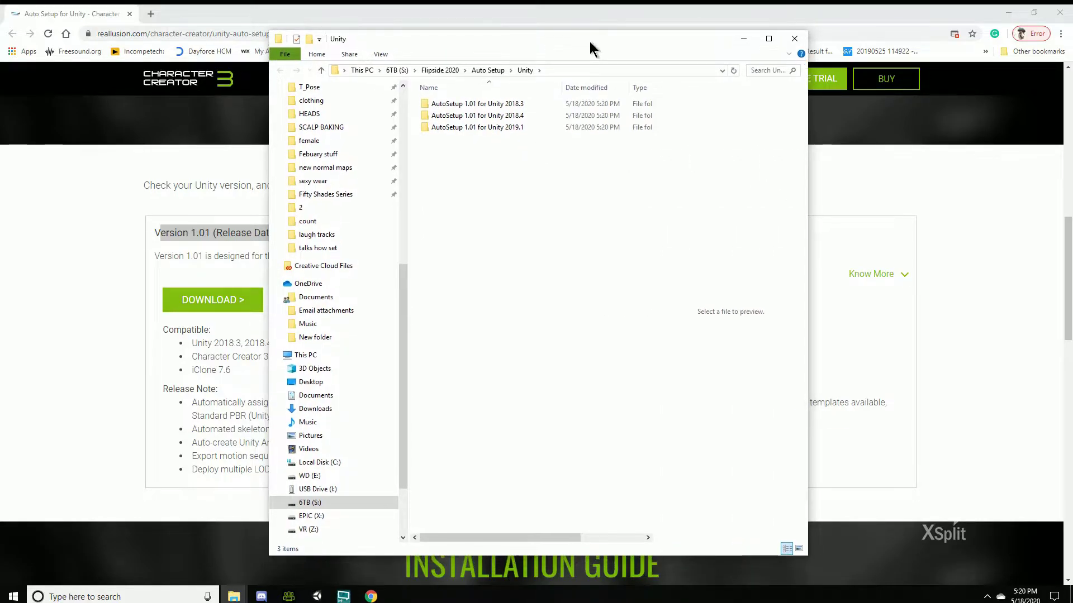
left_click(500, 128)
double_click(440, 127)
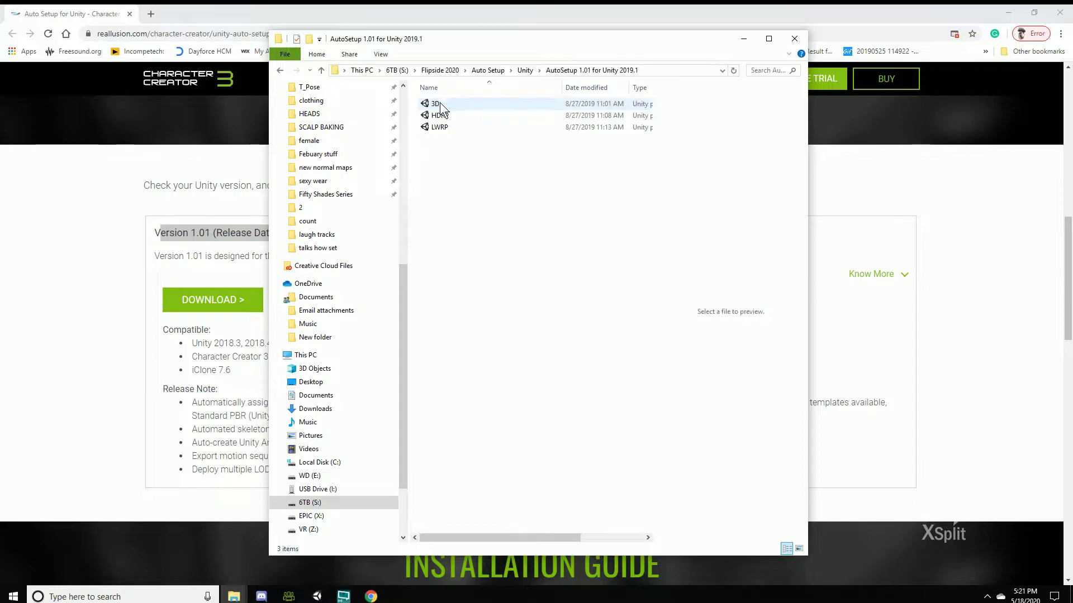
left_click(439, 103)
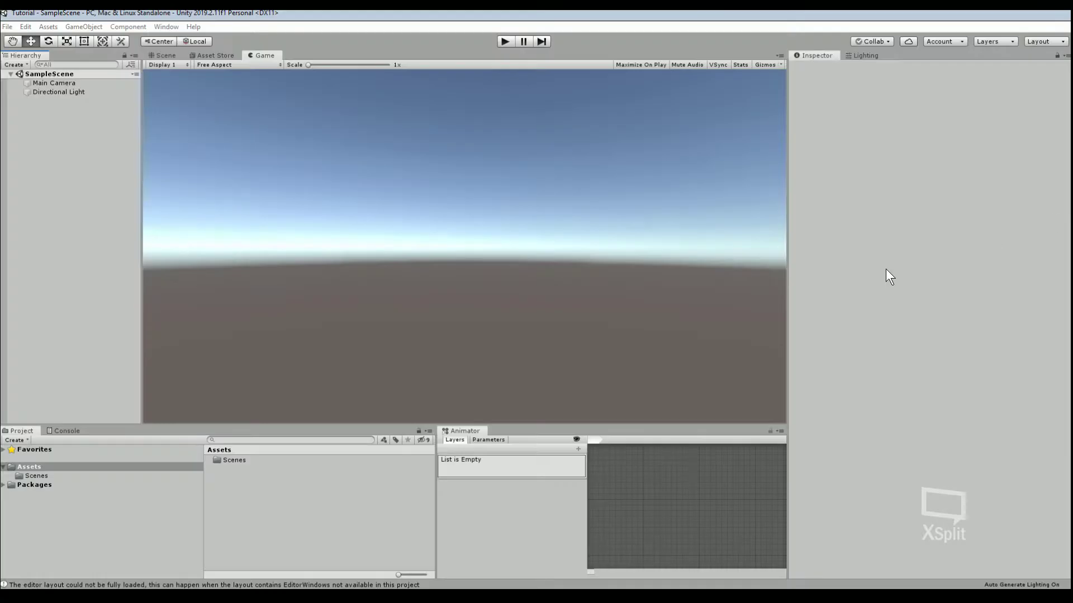
left_click_drag(886, 270, 455, 277)
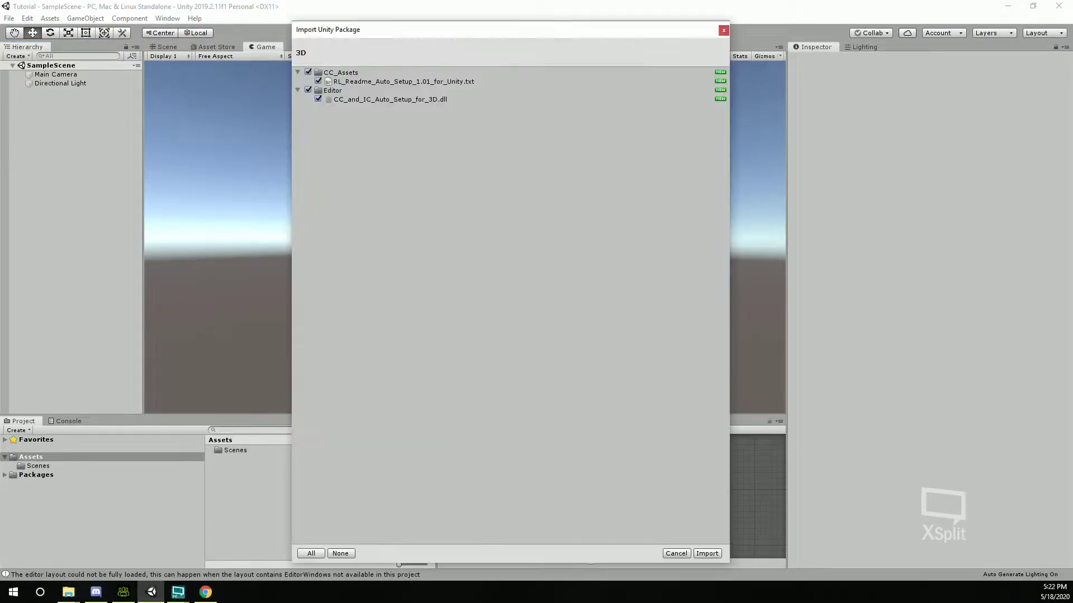
Import the 3D package, approve the API update and view the new CC_Assets folder.
left_click(720, 551)
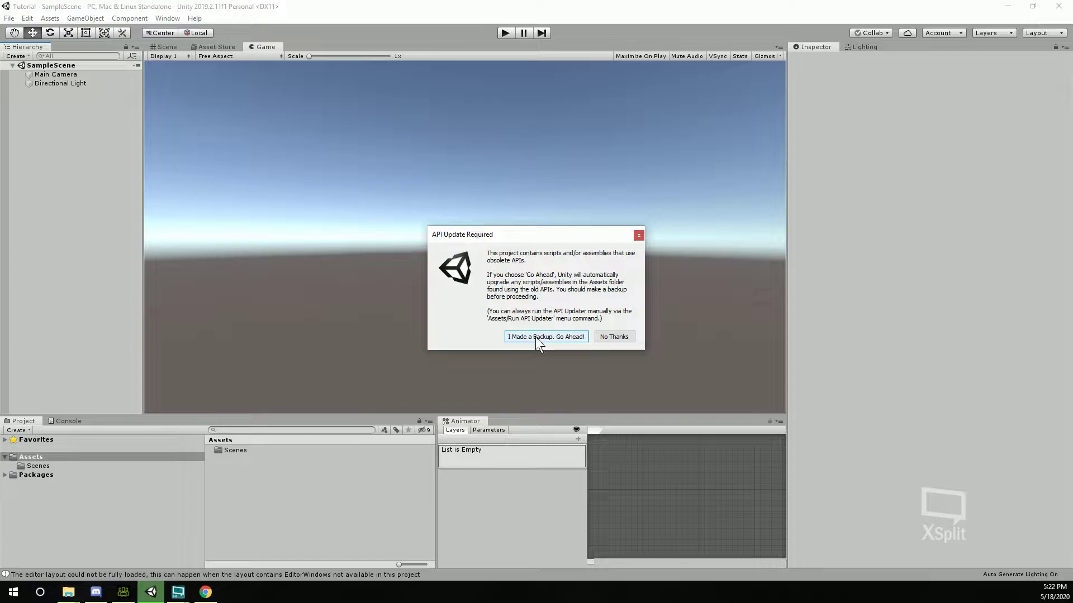
left_click(535, 337)
left_click(40, 465)
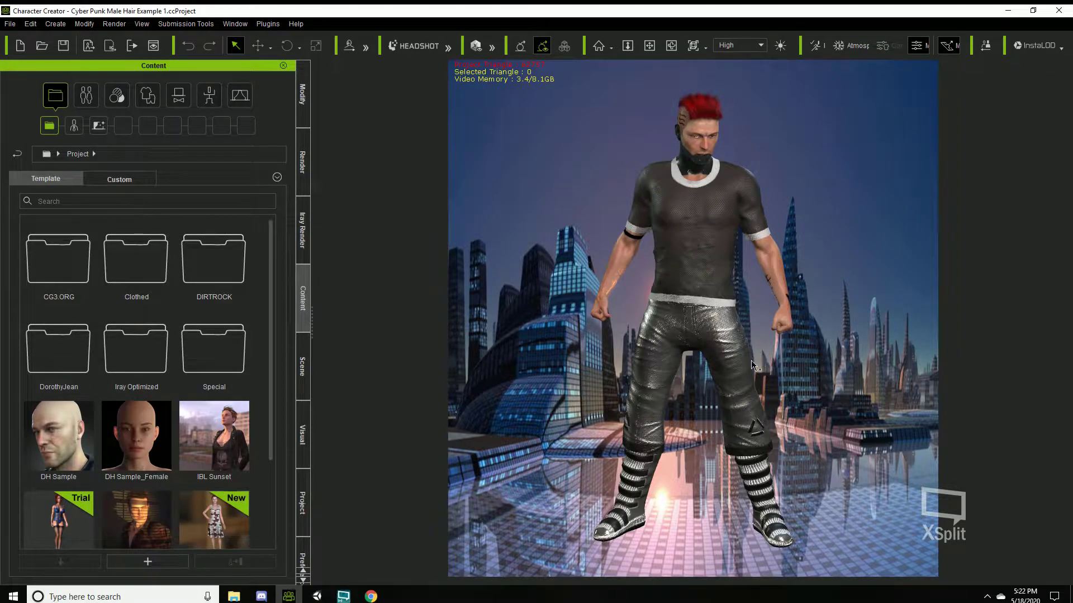
Open Convert to Game Base from the Modify tab to show the Game Base UVs dialog.
left_click(297, 97)
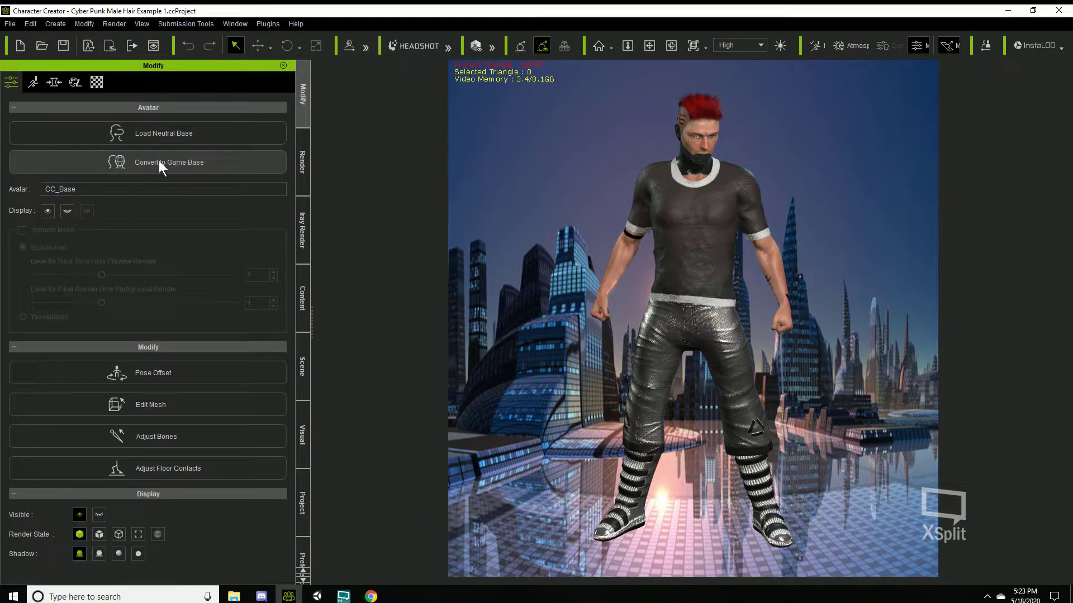
left_click(199, 163)
Convert to Game Base using Multi-material UVs and a 2048 max texture size.
left_click_drag(615, 258, 422, 166)
left_click(391, 310)
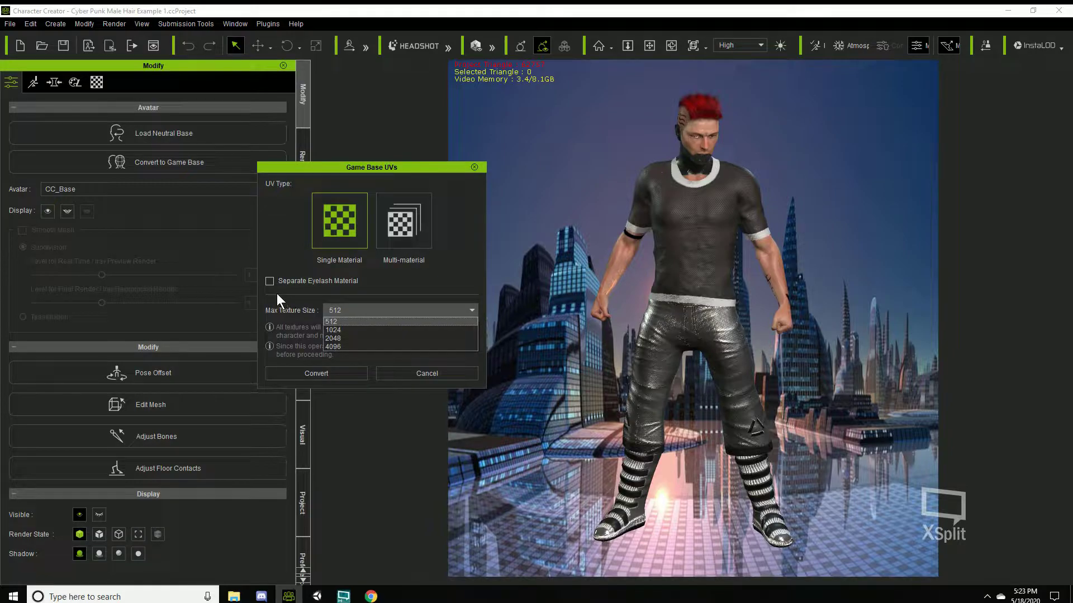
left_click(339, 347)
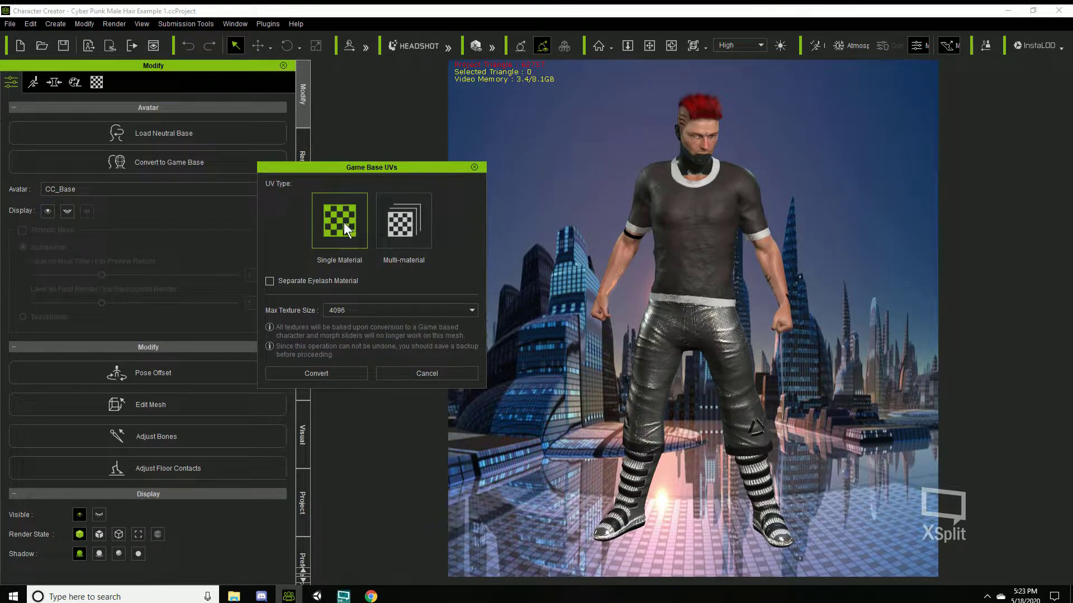
left_click(405, 220)
left_click(347, 312)
left_click(345, 329)
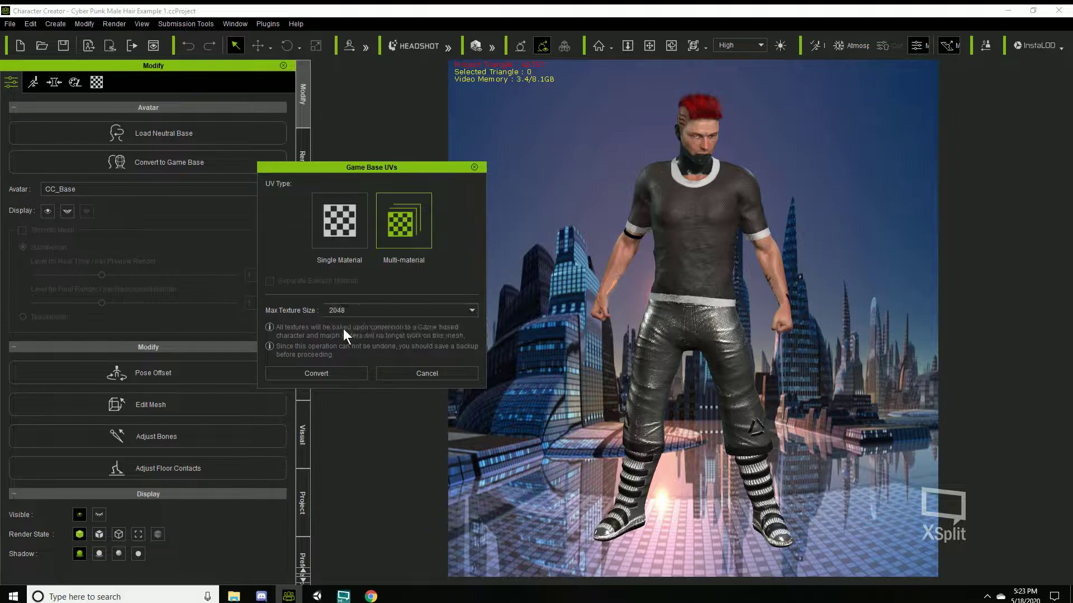
left_click(321, 373)
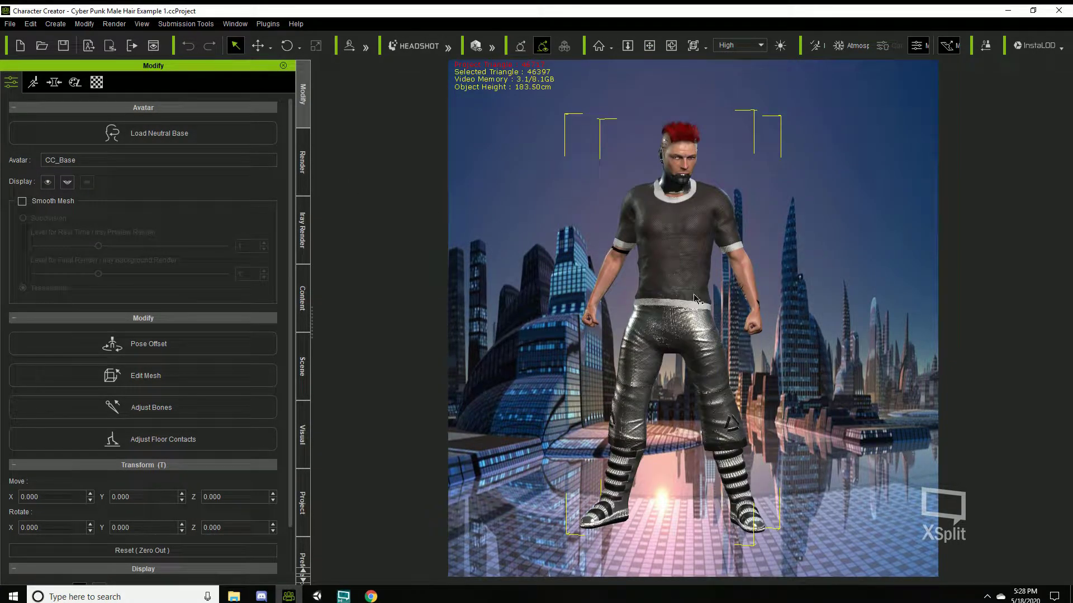
Start an FBX (Clothed Character) export with the Unity 3D preset and Mesh-only FBX options.
left_click(10, 24)
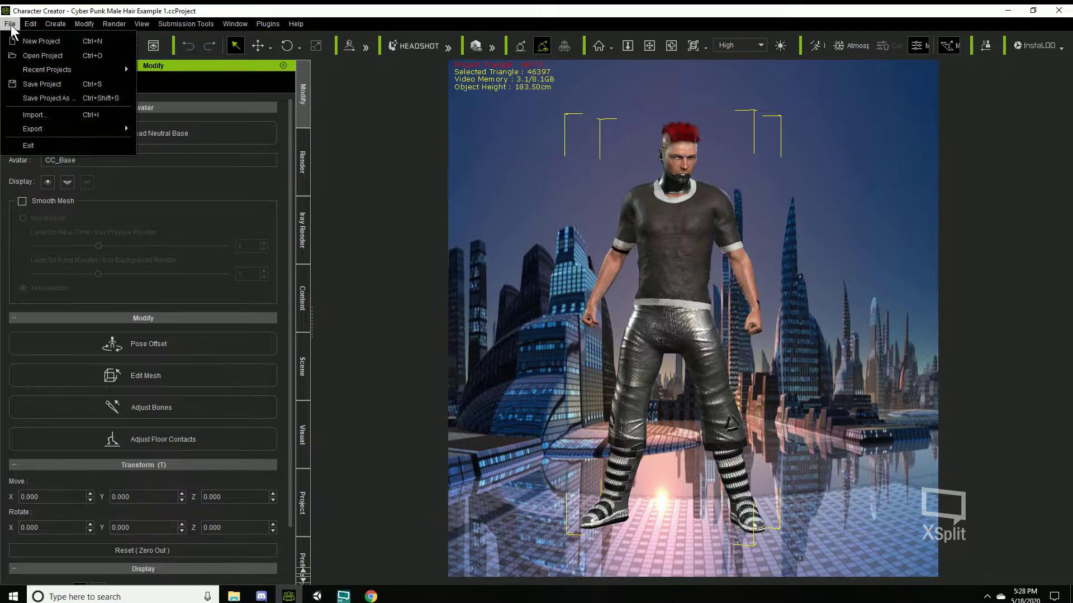
mouse_move(78, 129)
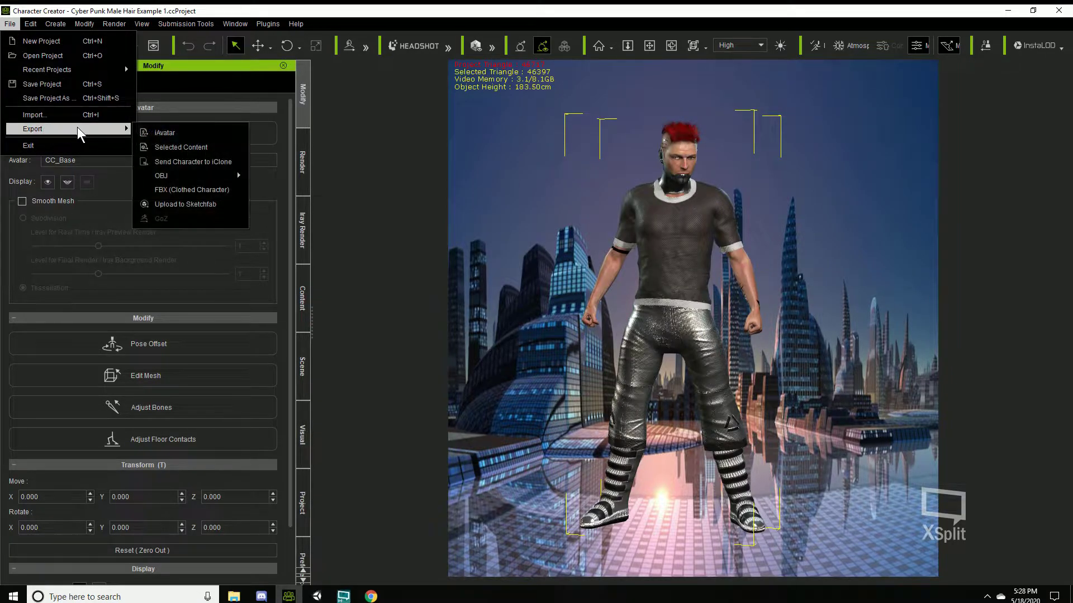
left_click(188, 190)
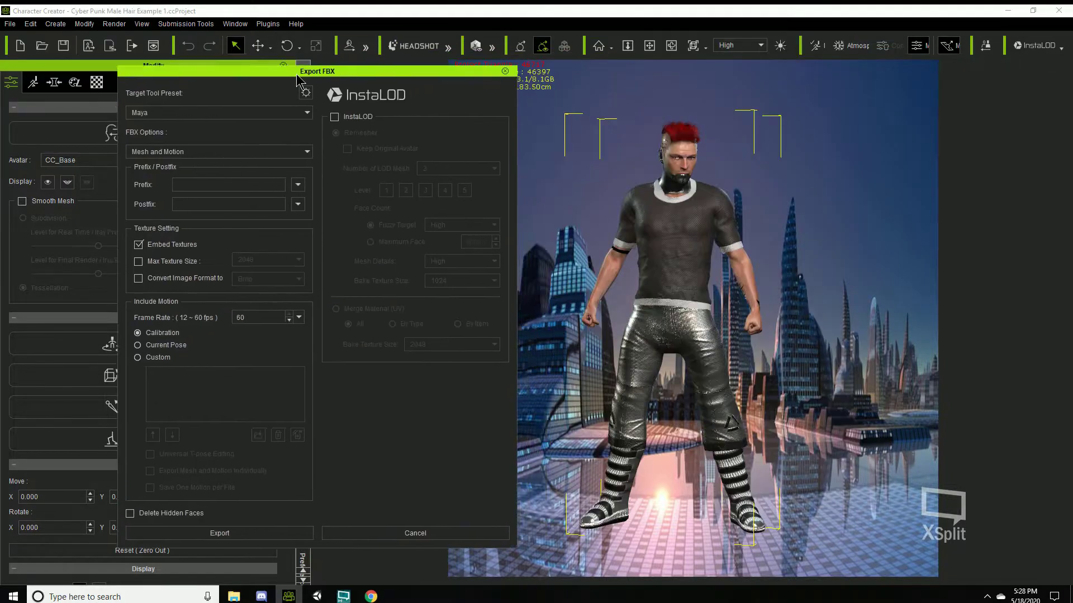
left_click_drag(501, 84, 521, 81)
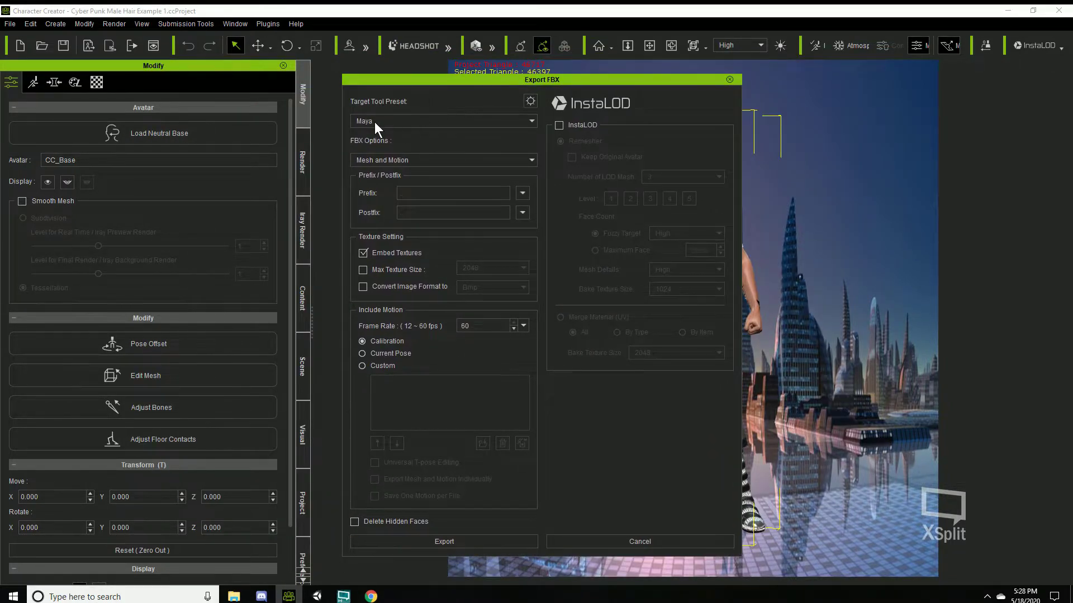
left_click(388, 120)
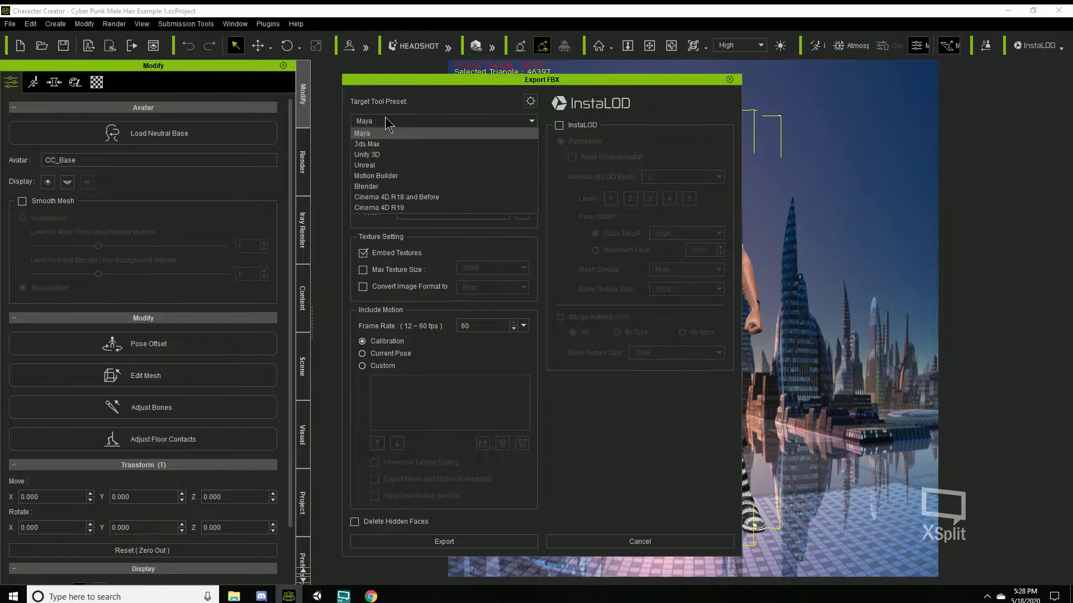
left_click(375, 155)
left_click(375, 159)
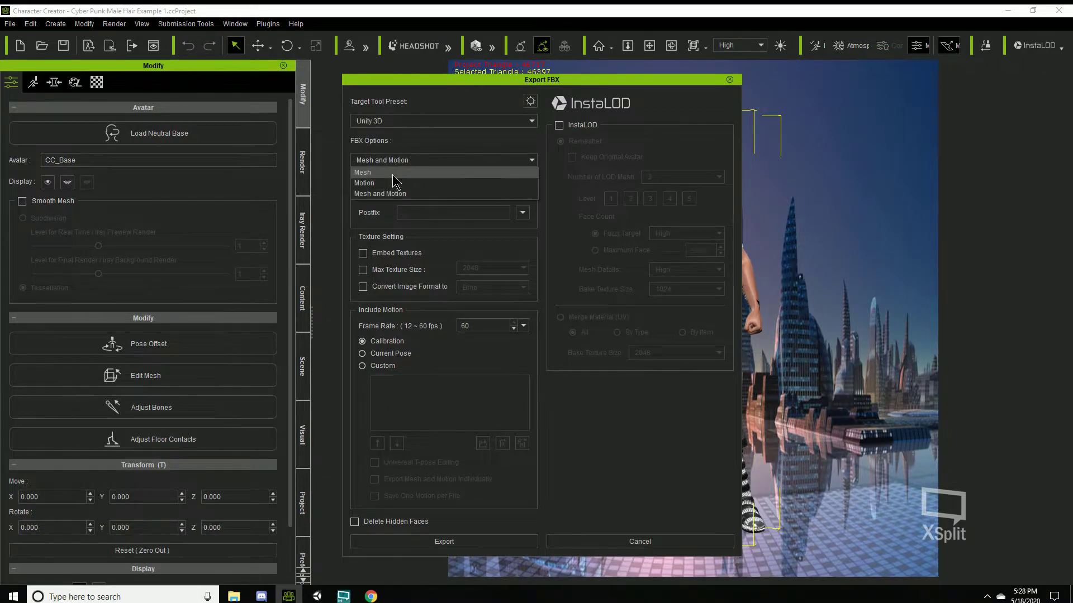
left_click(392, 175)
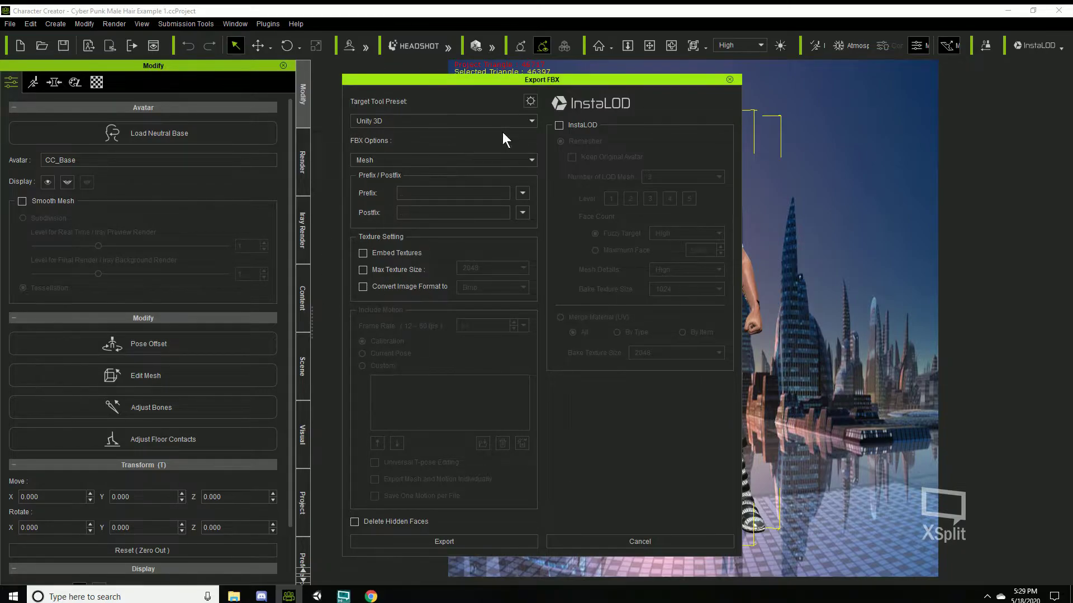
Review the Advanced Settings, then start the export and accept the re-import warning.
left_click(530, 101)
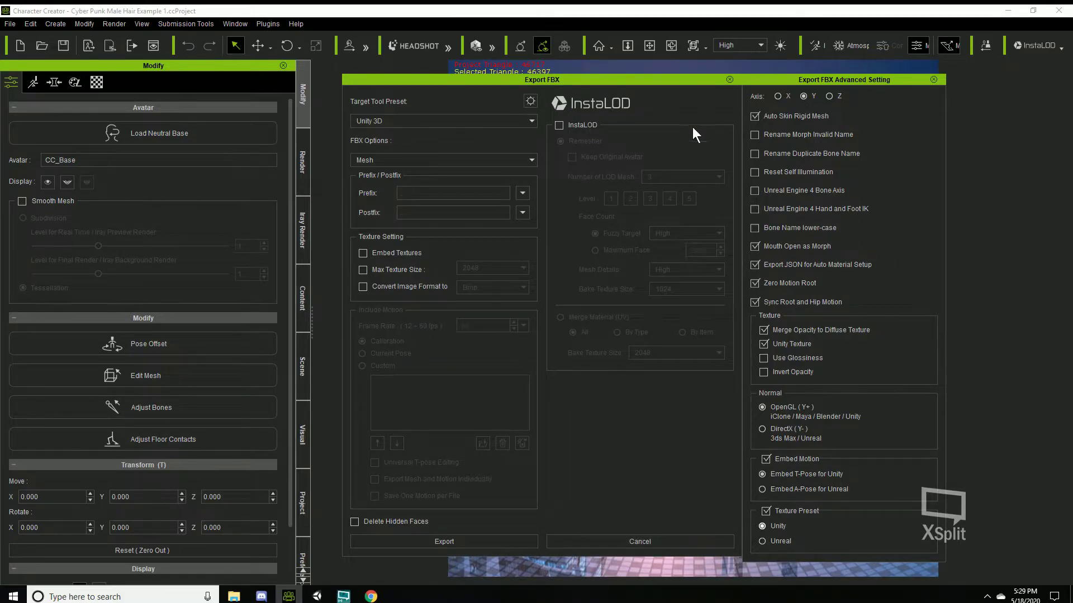
left_click(432, 543)
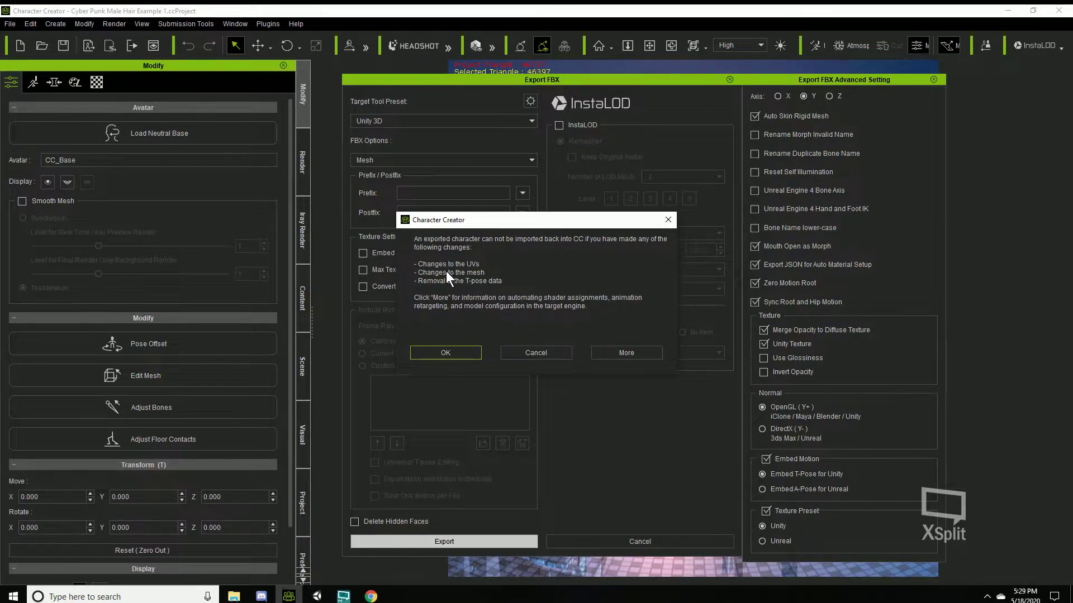
left_click(445, 353)
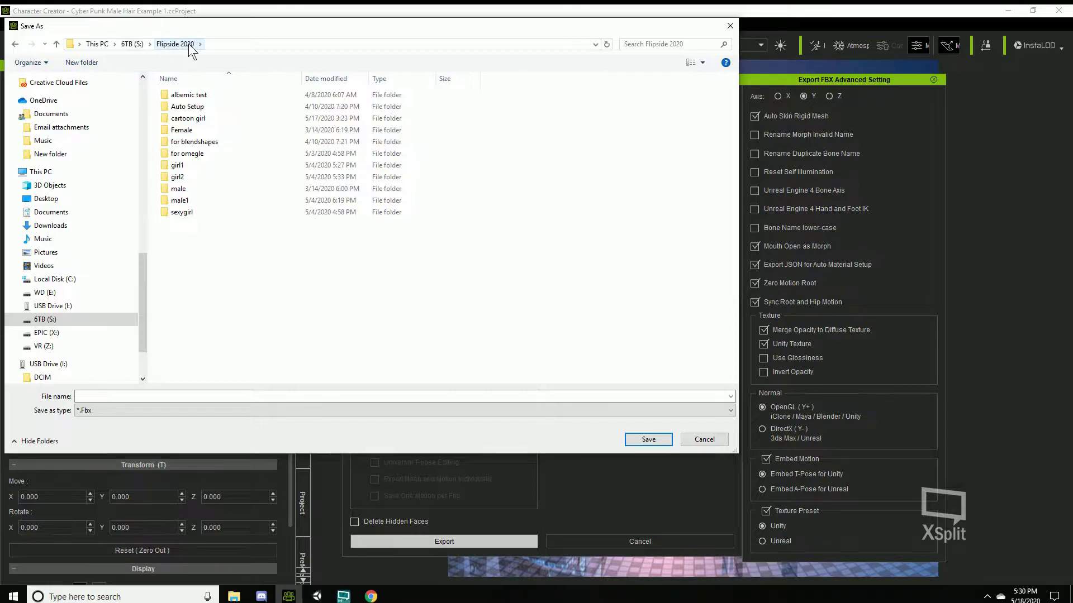
Create and open a new CyberPunkDude folder in the Save As dialog.
left_click(82, 62)
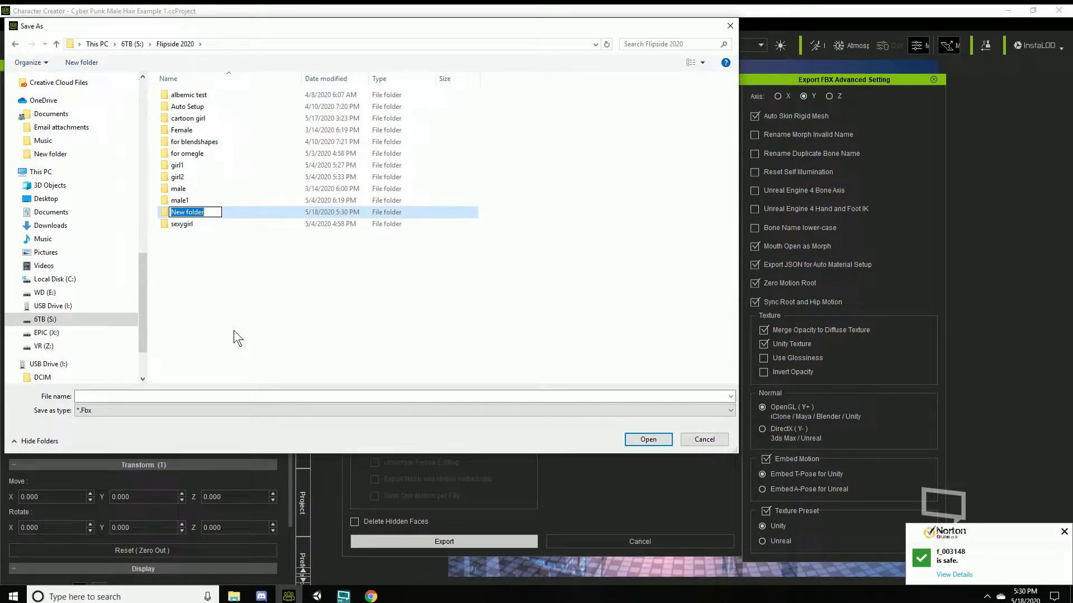
type("CyberPunkDude")
key("Return")
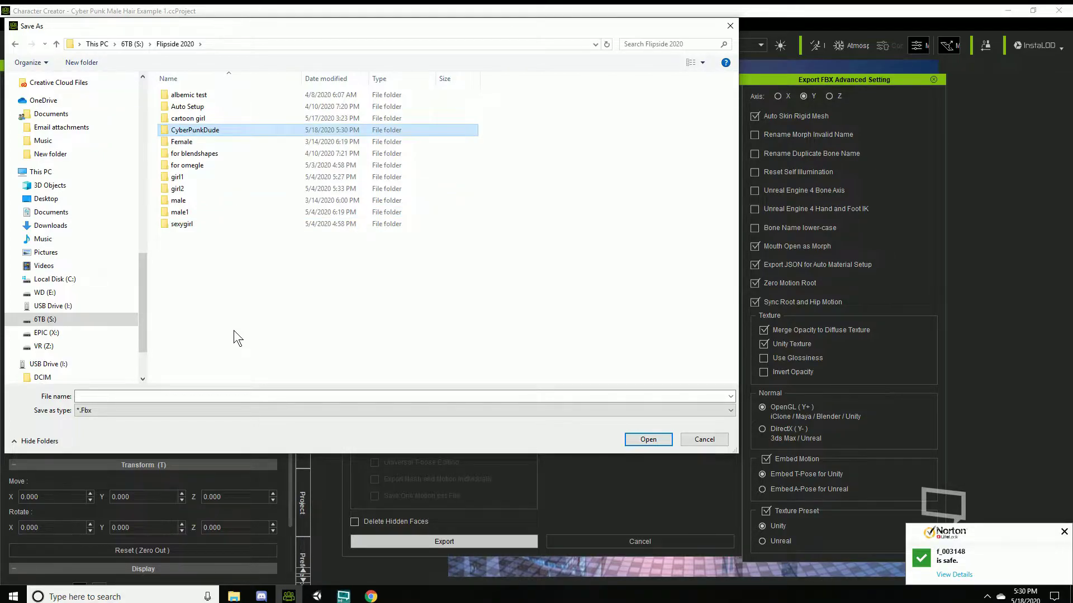
double_click(183, 131)
Save the FBX export into that folder under the name CyberPunkDude.
left_click(218, 396)
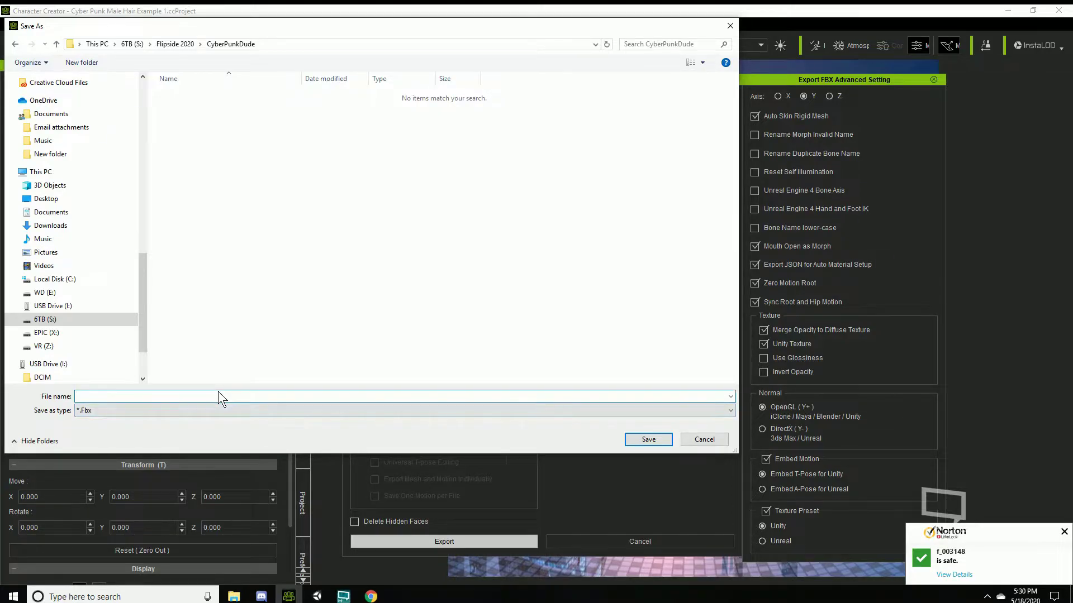
type("CyberPunk/d")
key("BackSpace")
key("BackSpace")
type("Dude1")
left_click(646, 441)
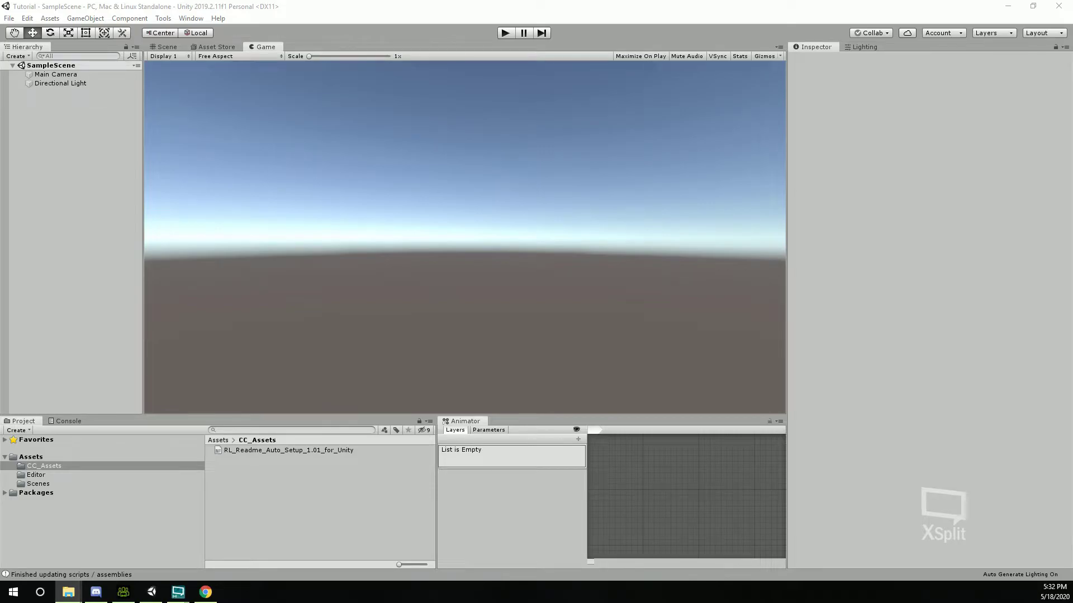
Drag the exported CyberPunkDude folder from Flipside 2020 into Unity's CC_Assets folder.
left_click_drag(730, 289, 779, 165)
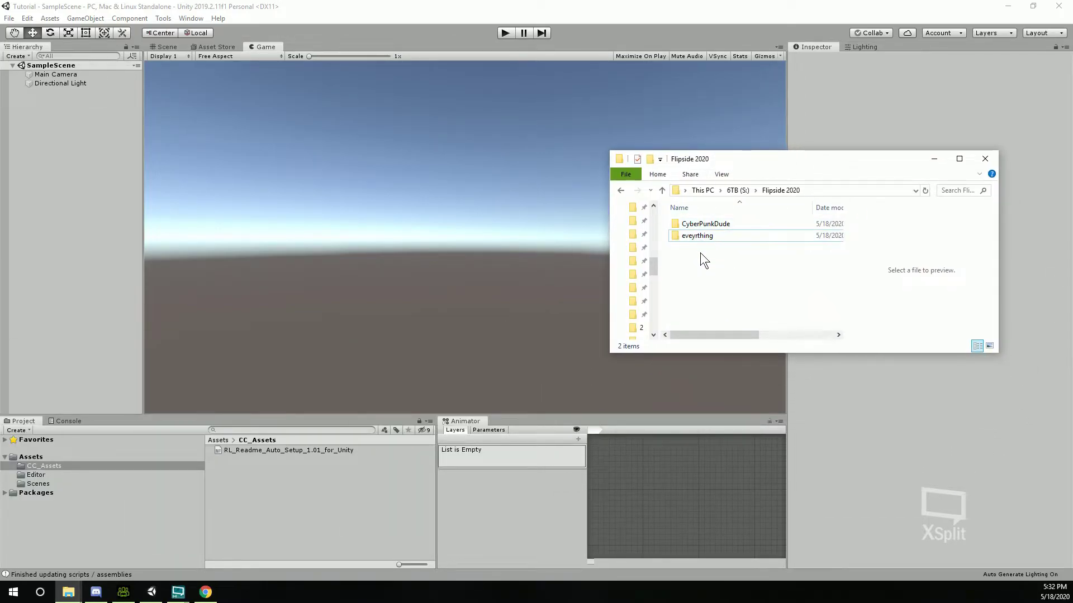
left_click(697, 225)
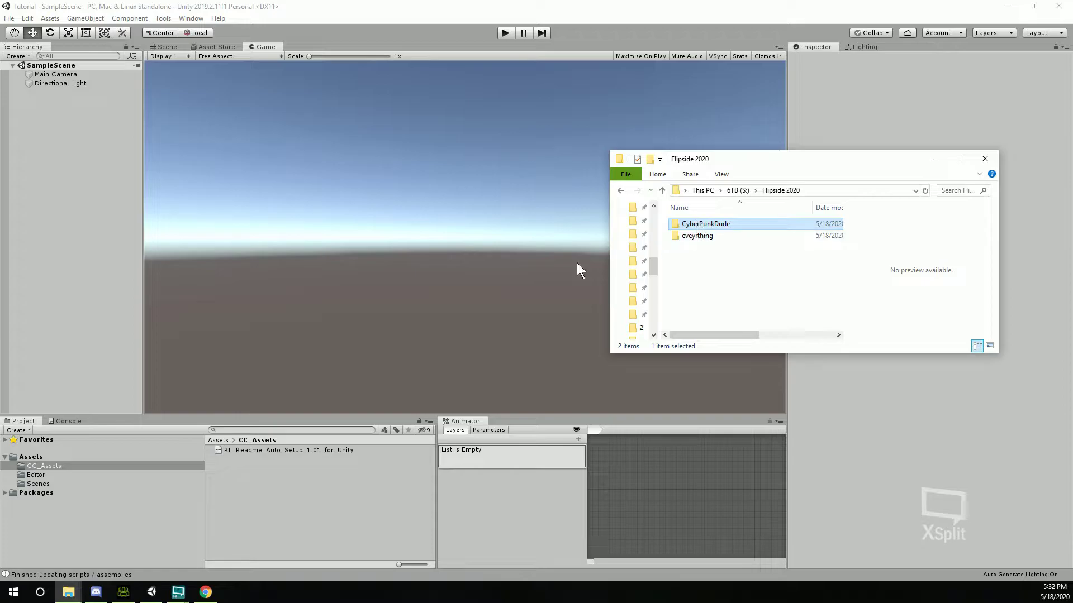
left_click(50, 464)
key("alt+Tab")
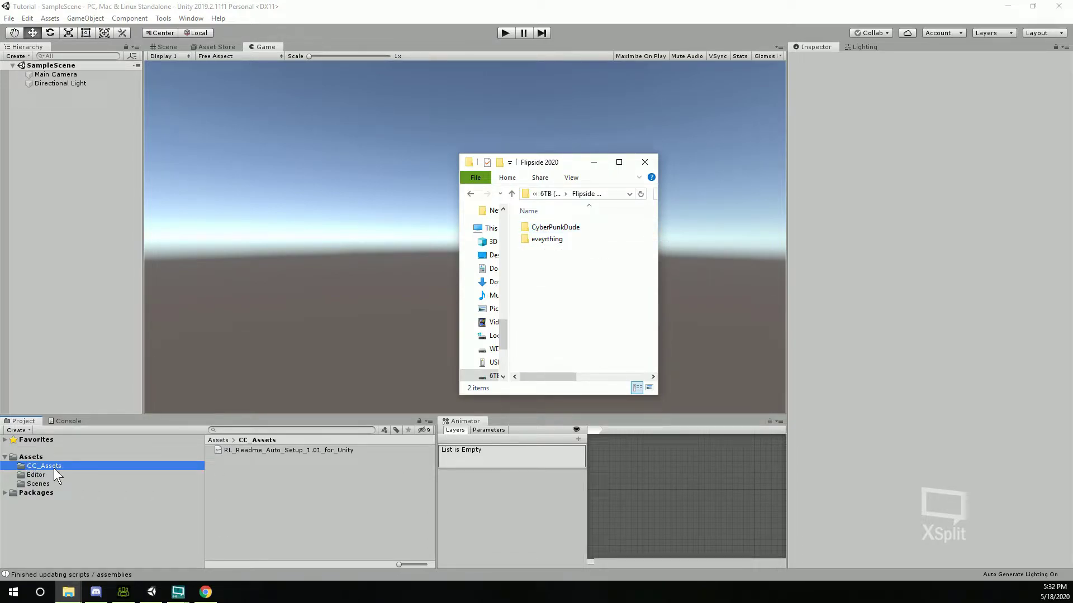
left_click(202, 468)
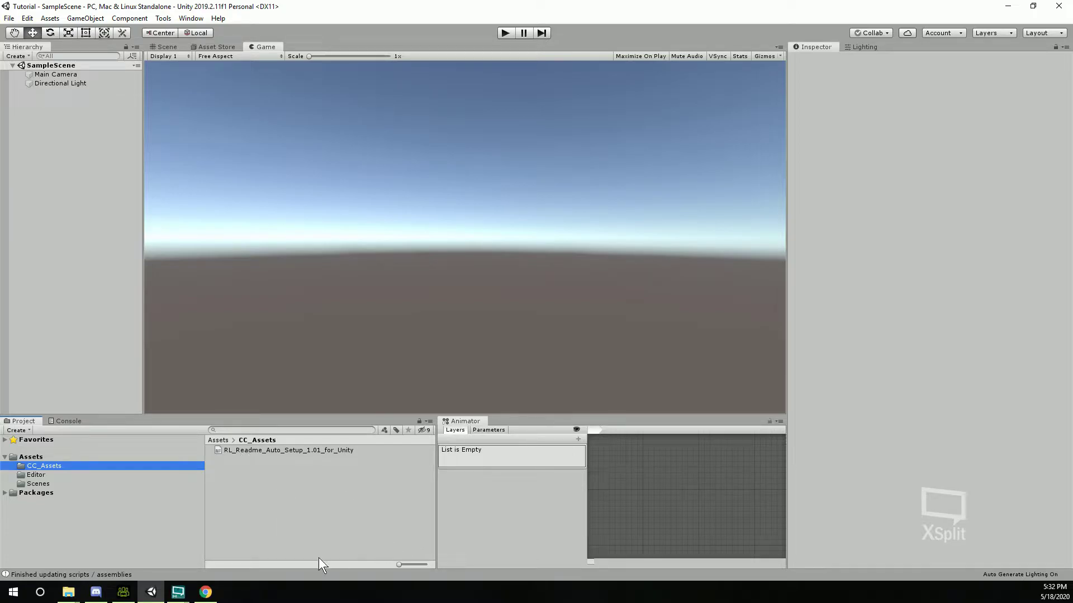
left_click(68, 592)
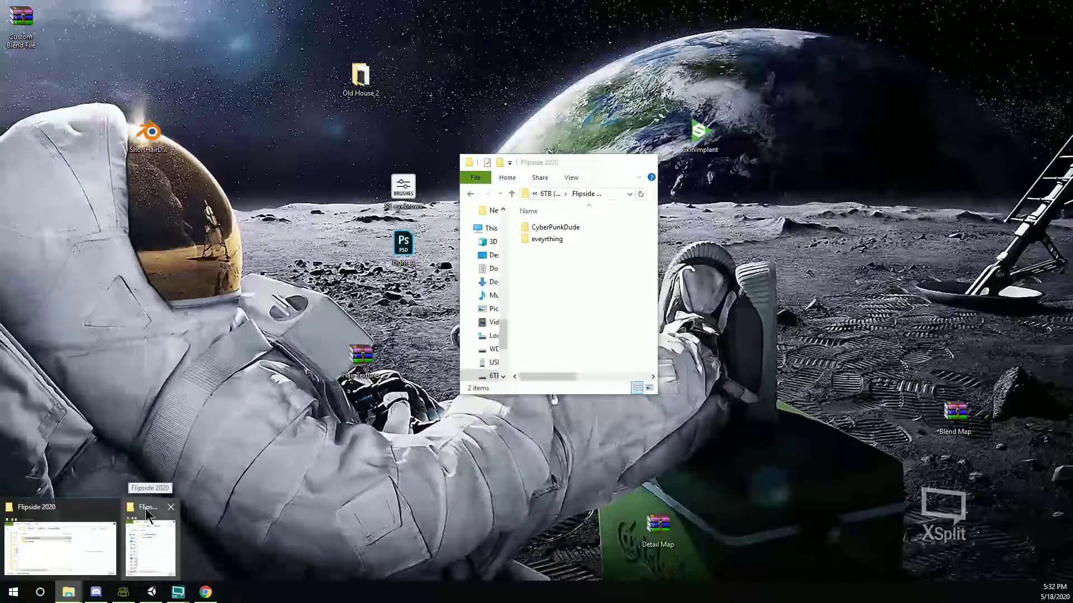
left_click(146, 509)
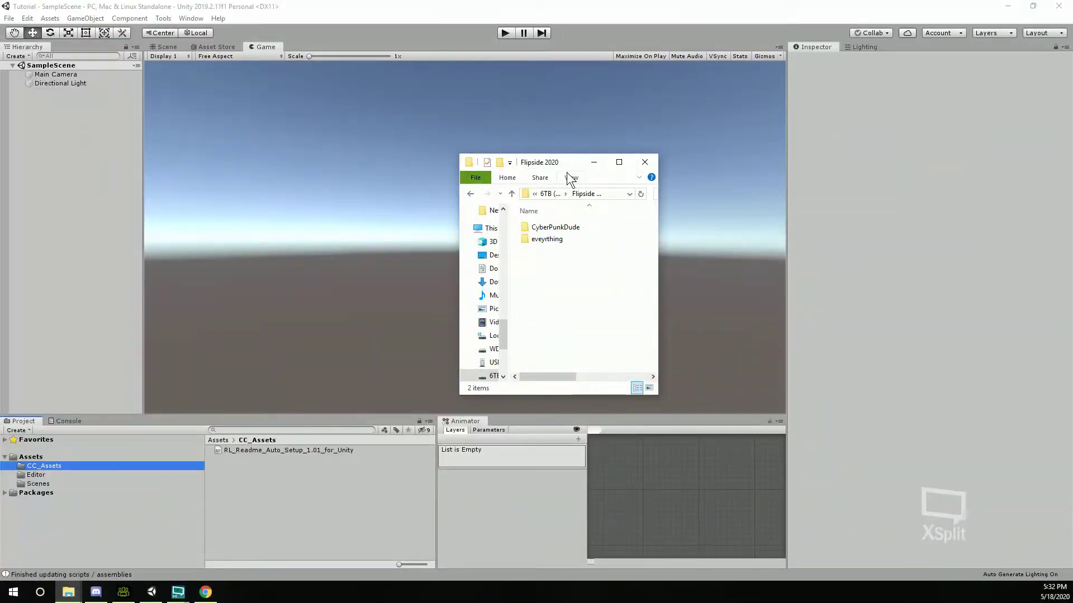
left_click_drag(525, 225, 256, 514)
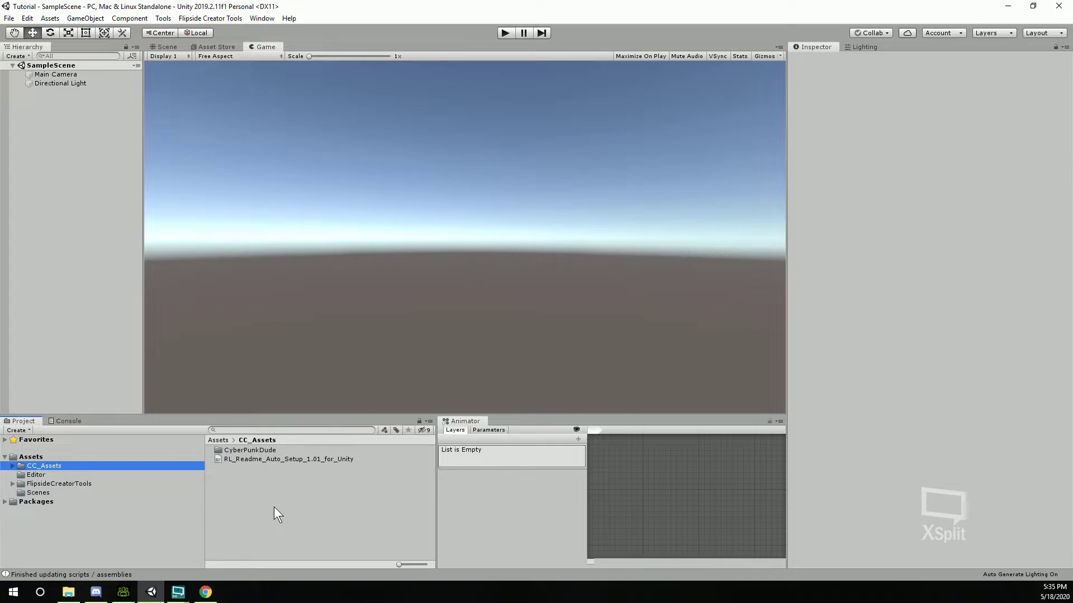
Expand the FlipsideCreatorTools folder in the Project panel.
left_click(12, 483)
Enlarge the Project panel, show the Scripts folder, and close doublesided.shader.
left_click_drag(150, 415, 156, 273)
left_click(45, 421)
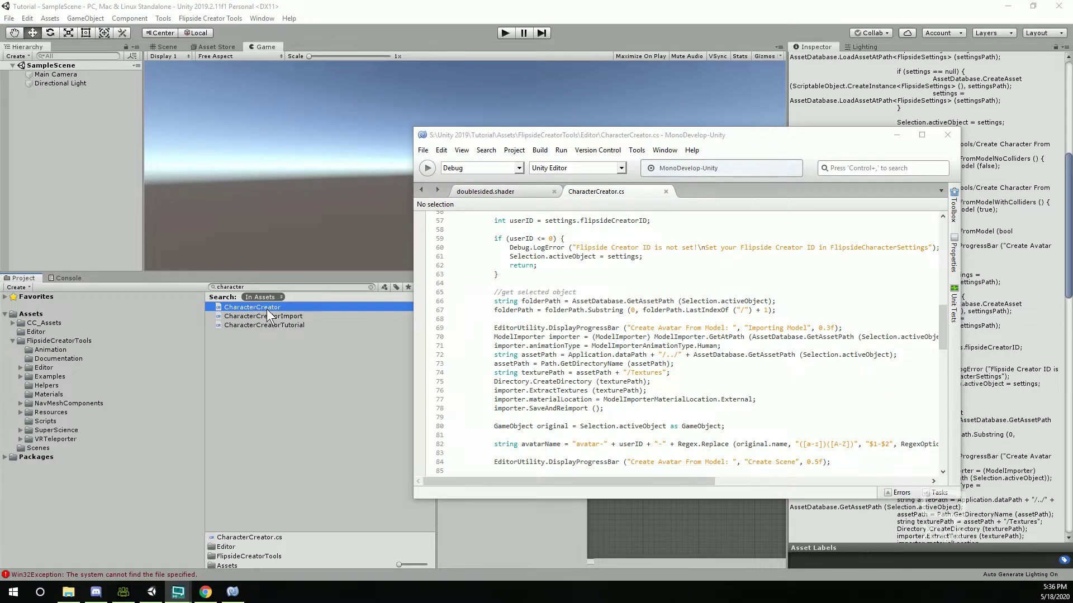
left_click(554, 191)
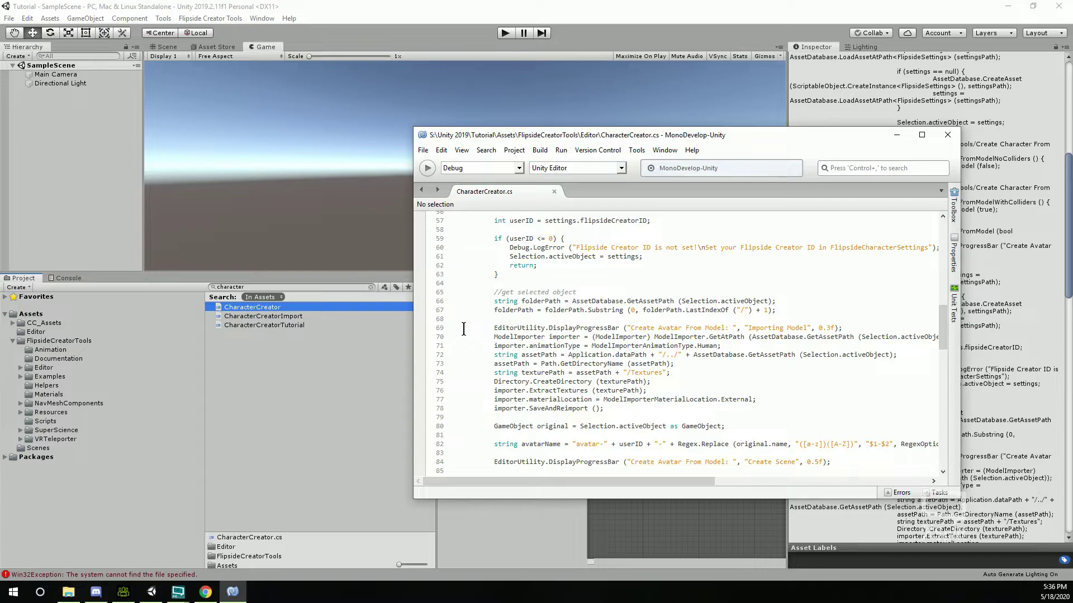
Comment out the import code on lines 69–78 of CharacterCreator.cs.
mouse_move(494, 330)
left_mouse_down()
mouse_move(559, 382)
mouse_move(657, 417)
mouse_move(494, 328)
left_mouse_up()
left_click(656, 416)
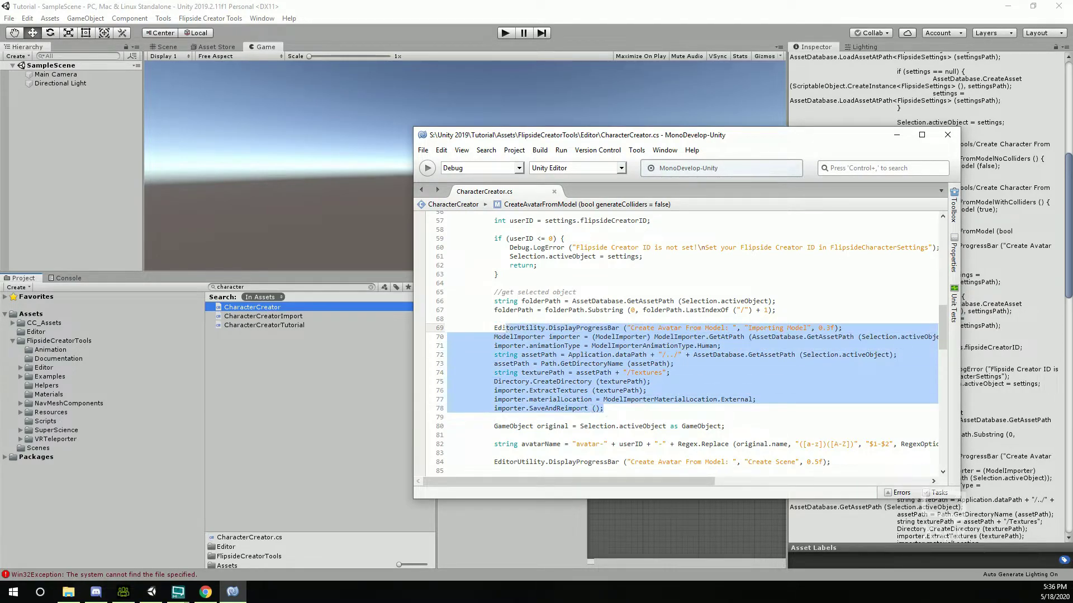
left_click(538, 372)
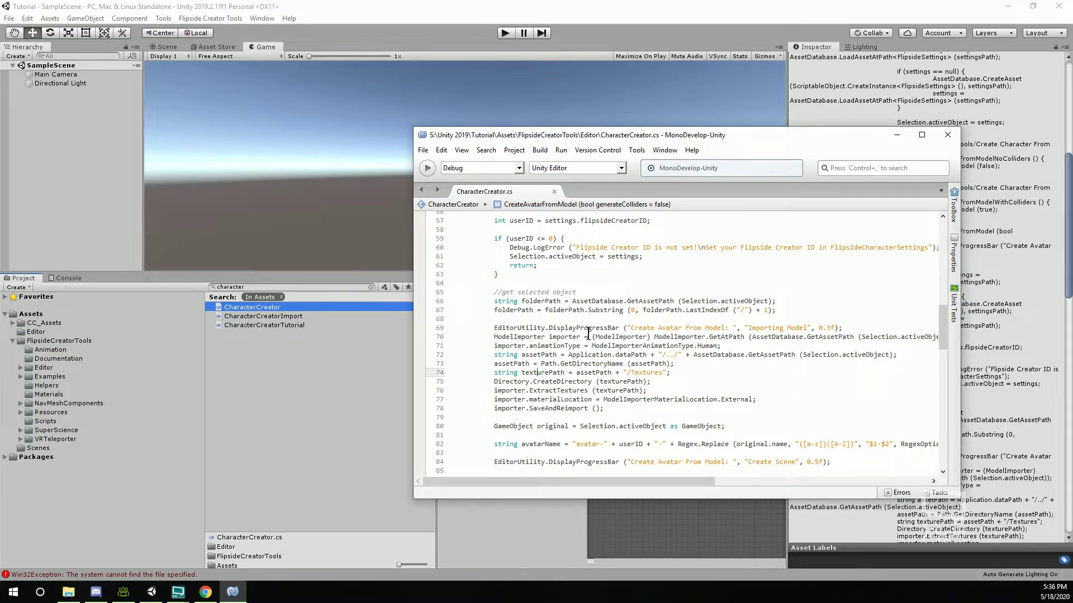
left_click_drag(495, 328, 612, 409)
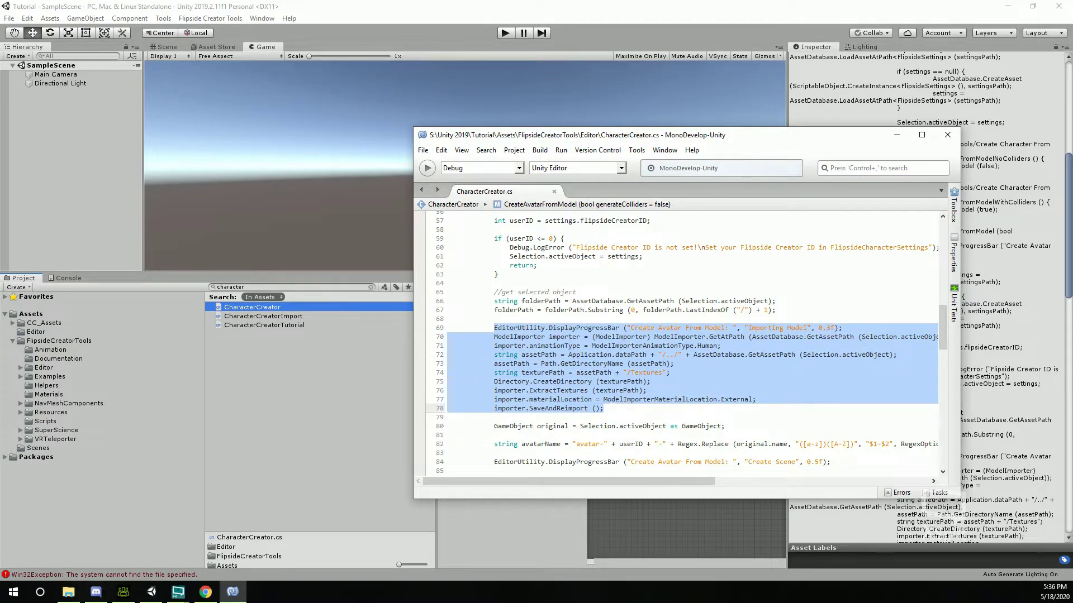
left_click_drag(479, 327, 608, 411)
right_click(587, 381)
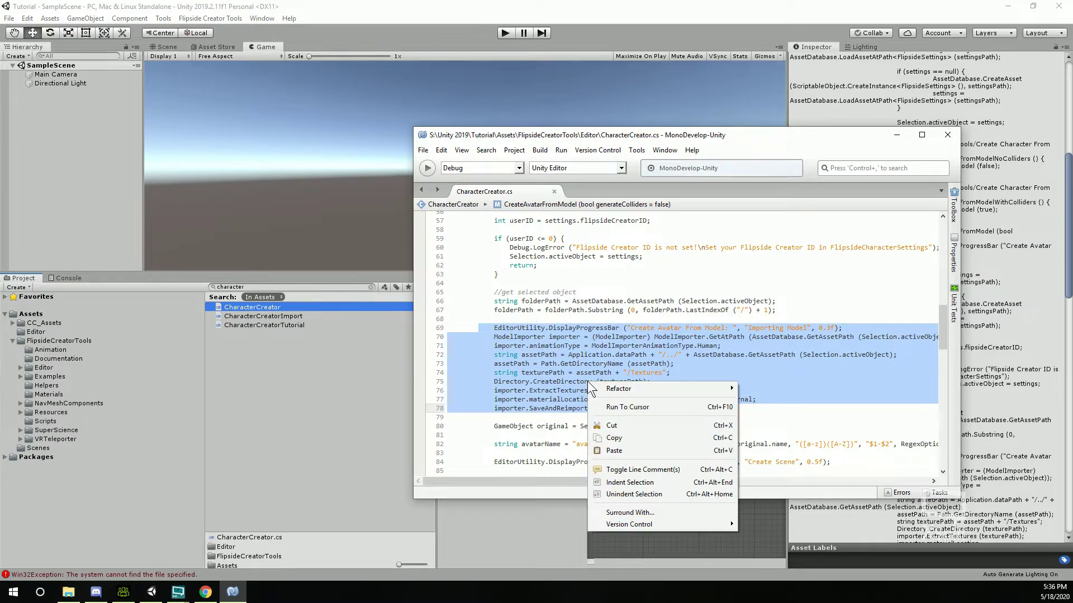
left_click(645, 469)
left_click(592, 405)
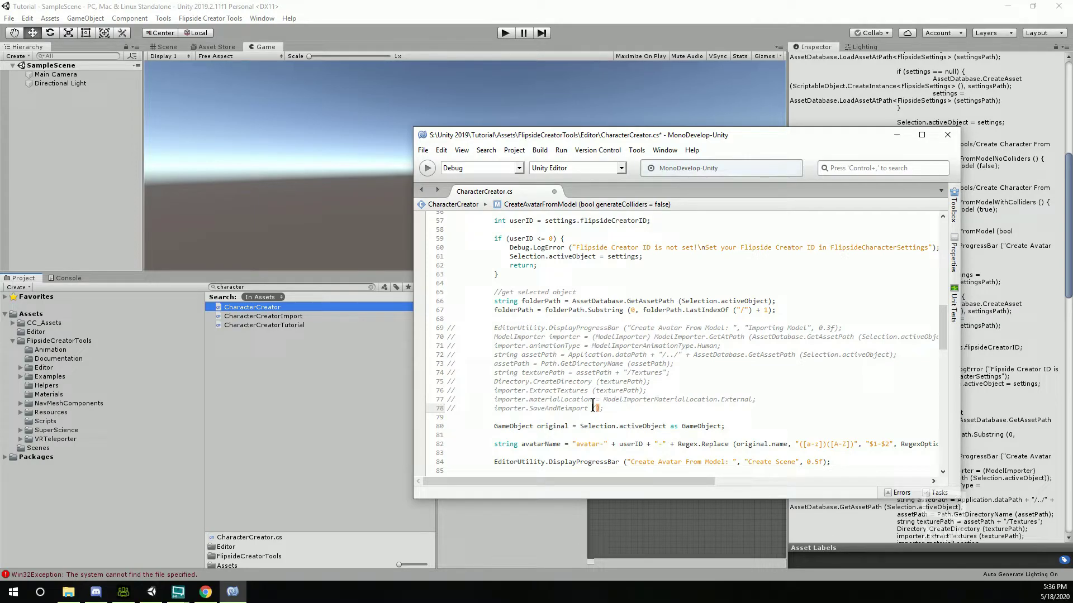
Back in Unity, clear the errors from the Console and return to the project assets.
left_click(330, 407)
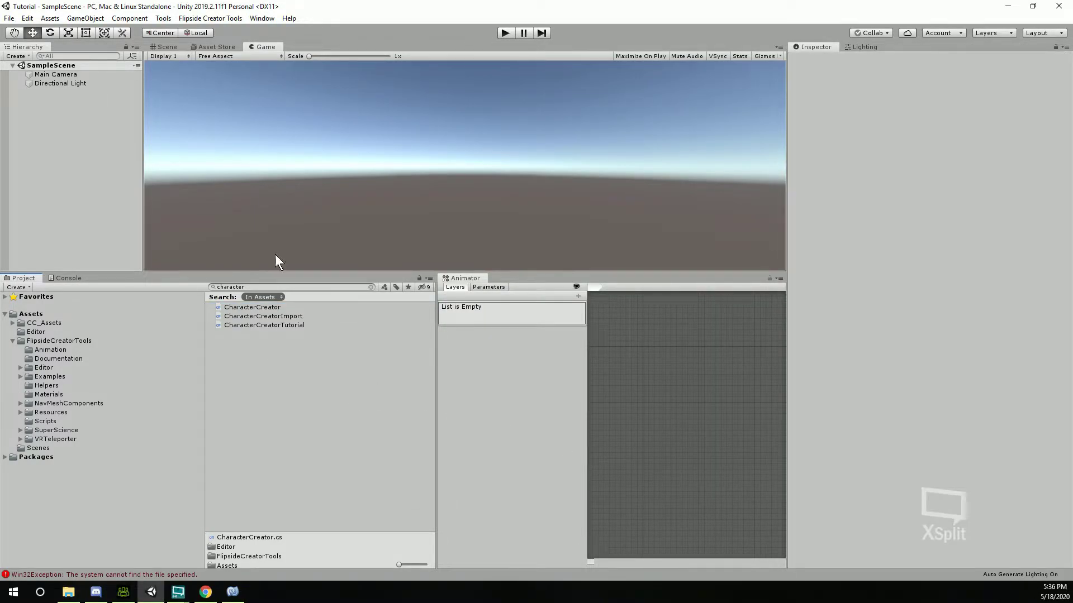
left_click(68, 277)
left_click(13, 287)
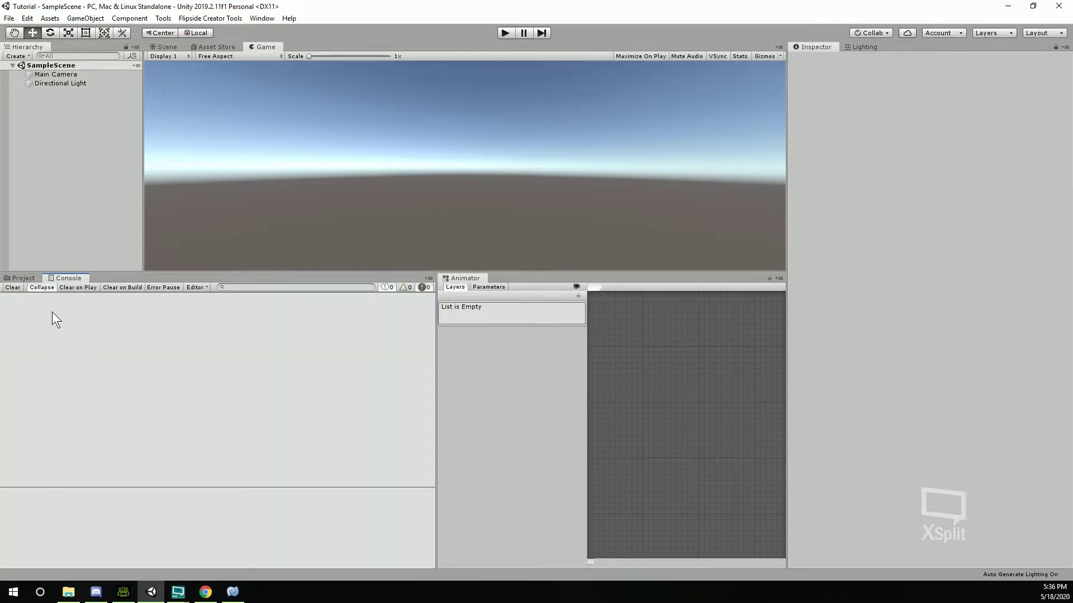
left_click(22, 280)
Minimize the CharacterCreator.cs editor and enlarge the Game view.
left_click(244, 598)
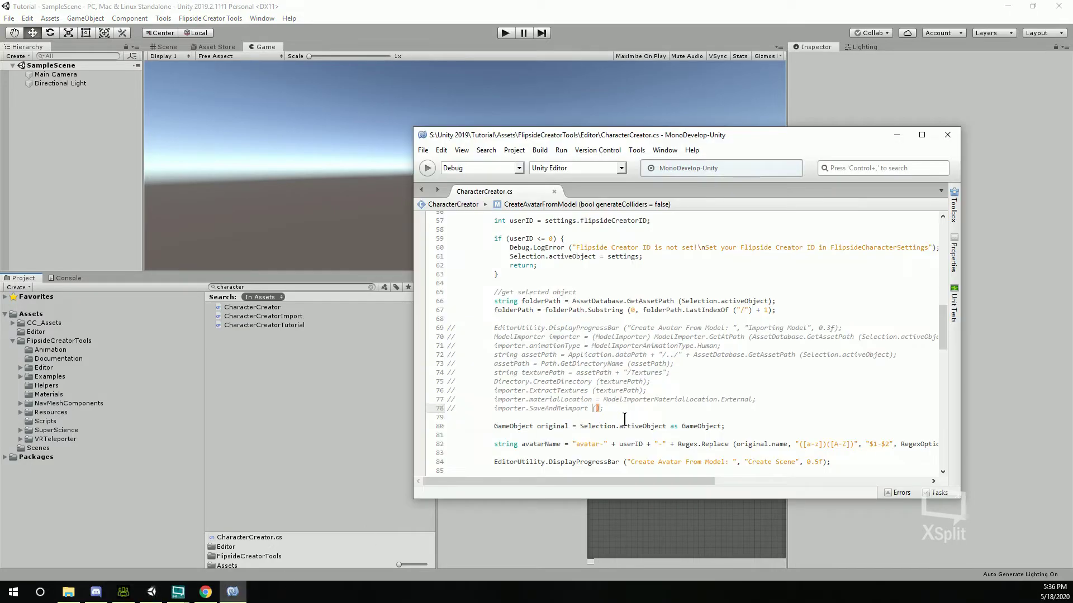
left_click(905, 129)
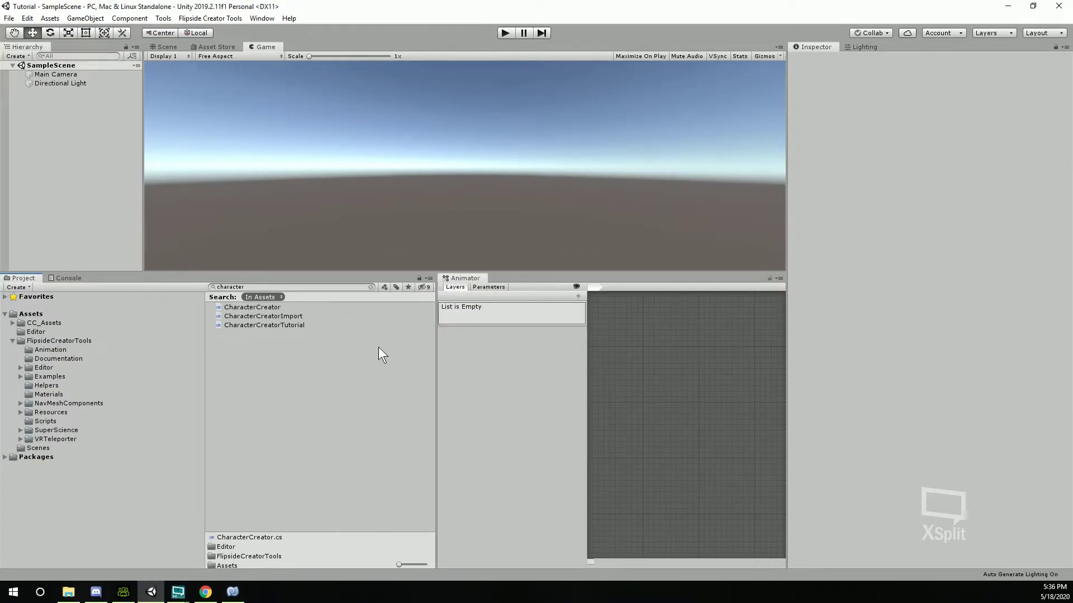
left_click_drag(347, 273, 347, 413)
Open CC_Assets > CyberPunkDude with large thumbnails and select the CyberPunkDude1 model.
left_click(13, 477)
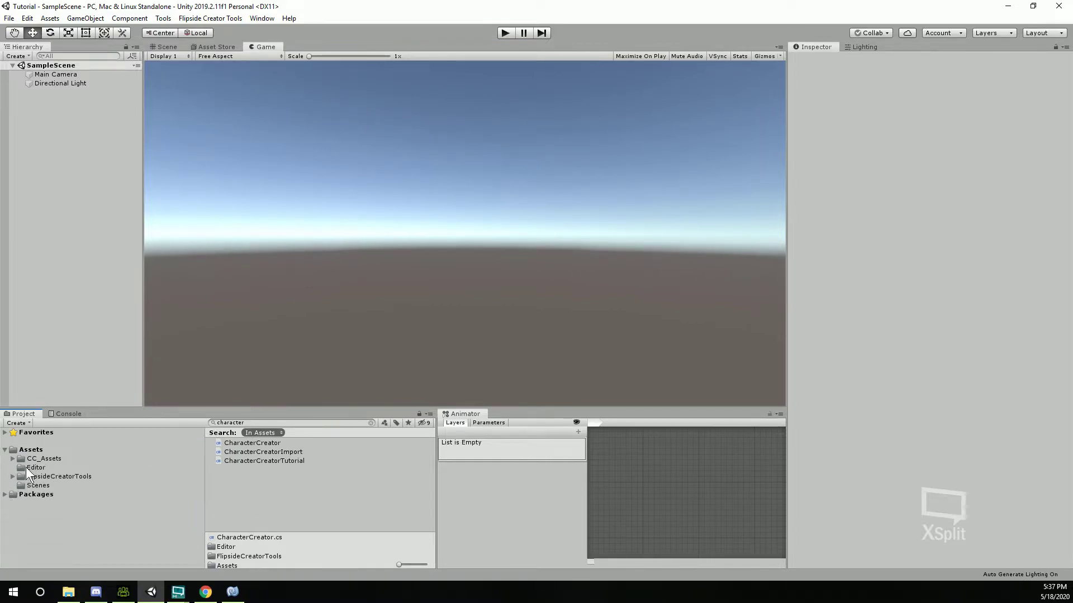
left_click(44, 458)
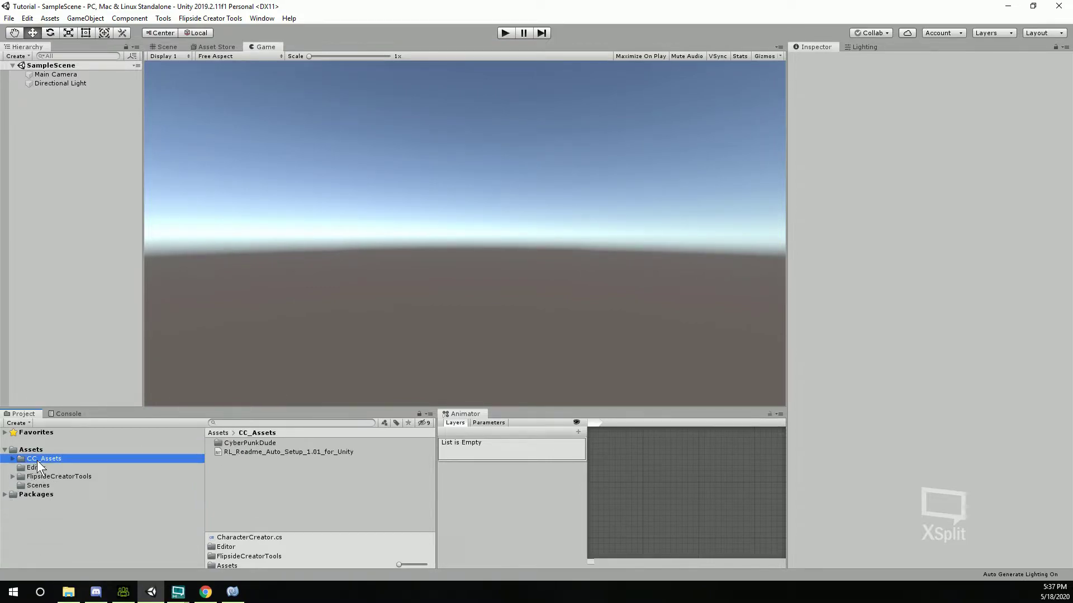
double_click(242, 443)
left_click_drag(286, 408, 286, 373)
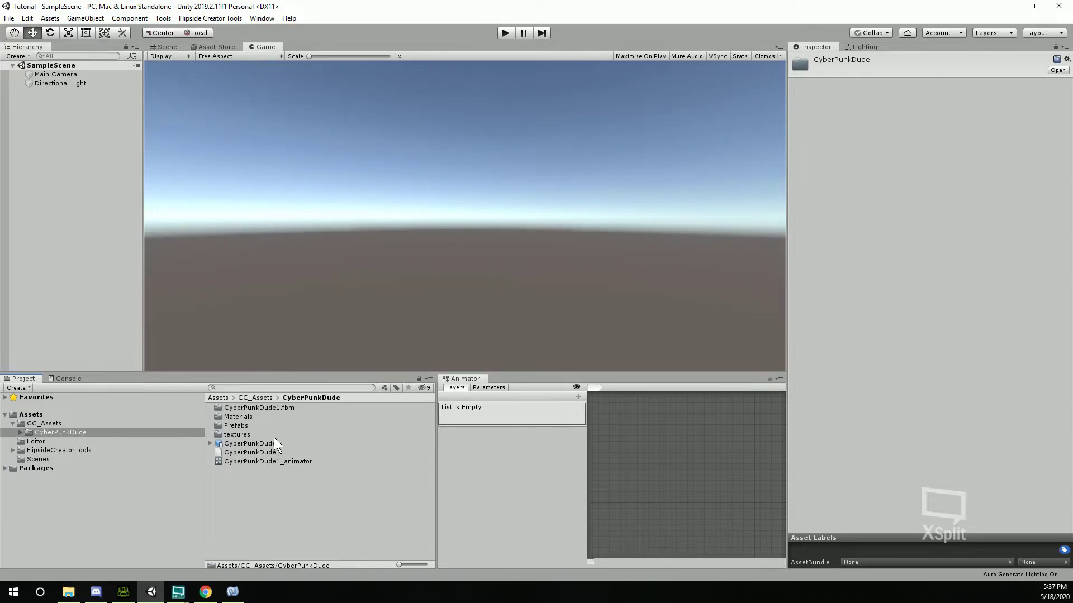
left_click_drag(398, 565, 419, 569)
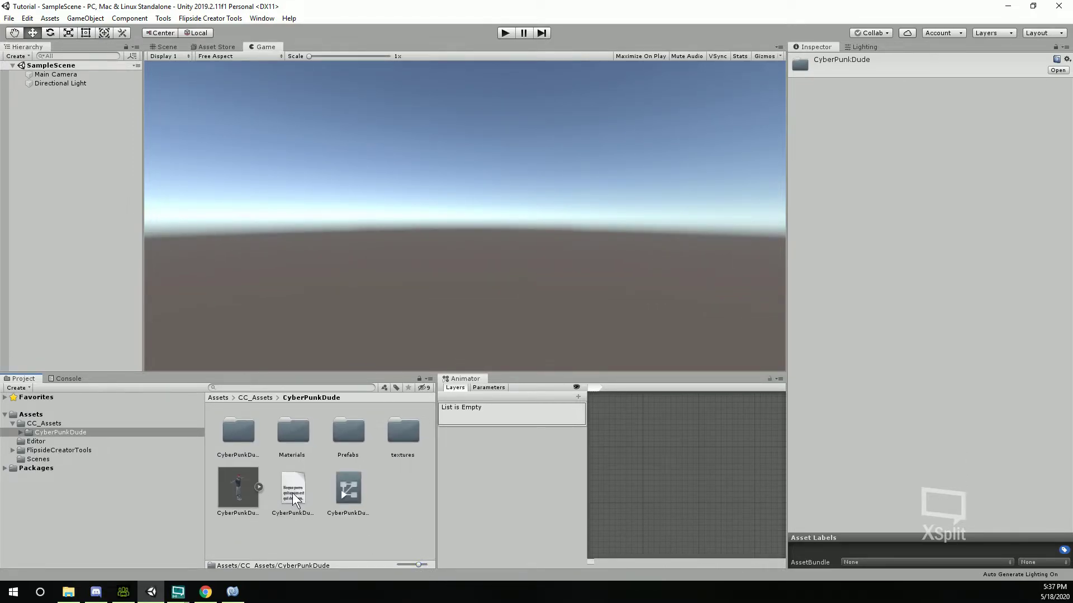
left_click(240, 494)
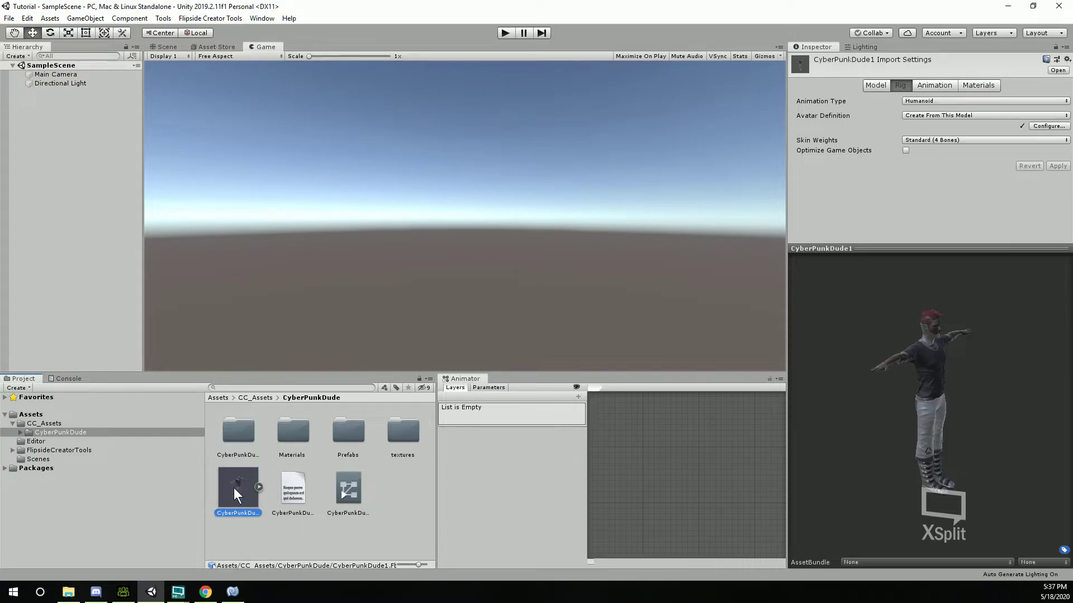
left_click(213, 21)
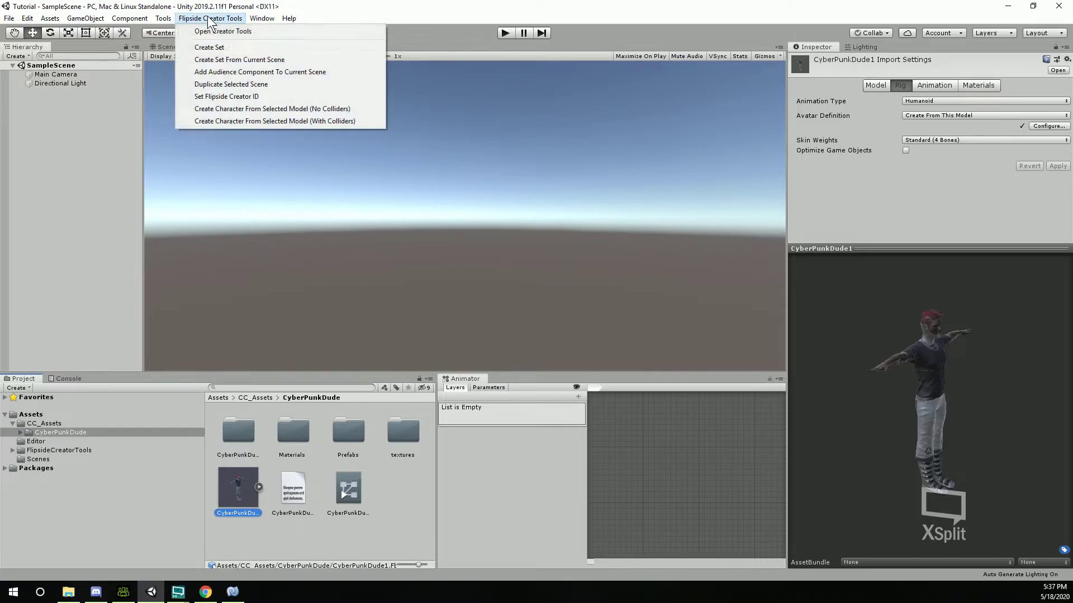
Open the Flipside Creator Tools panel with the CyberPunkDude1 model selected.
left_click(232, 32)
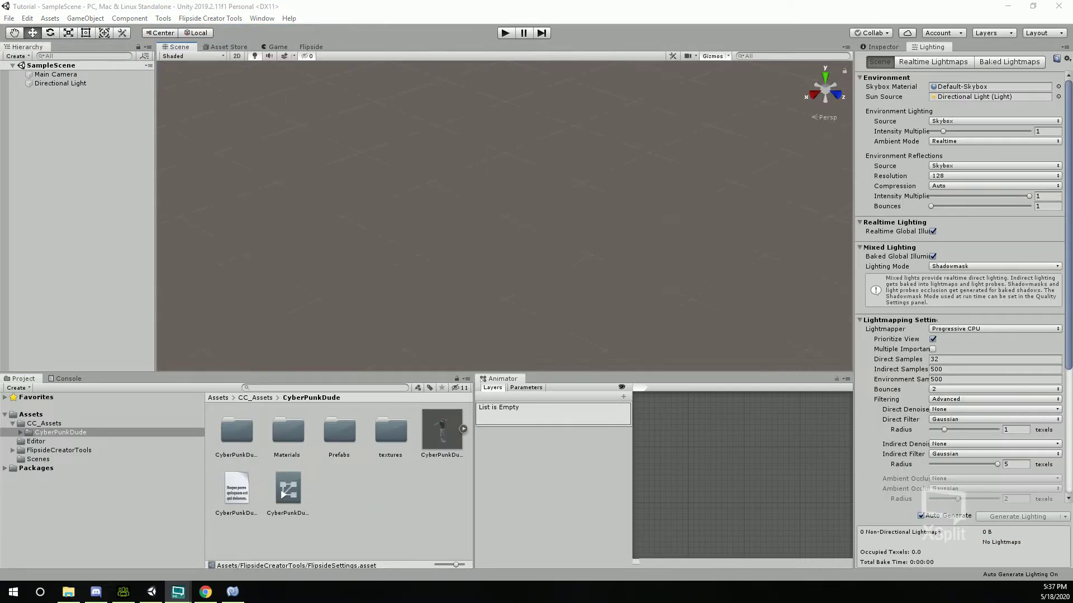
left_click(445, 429)
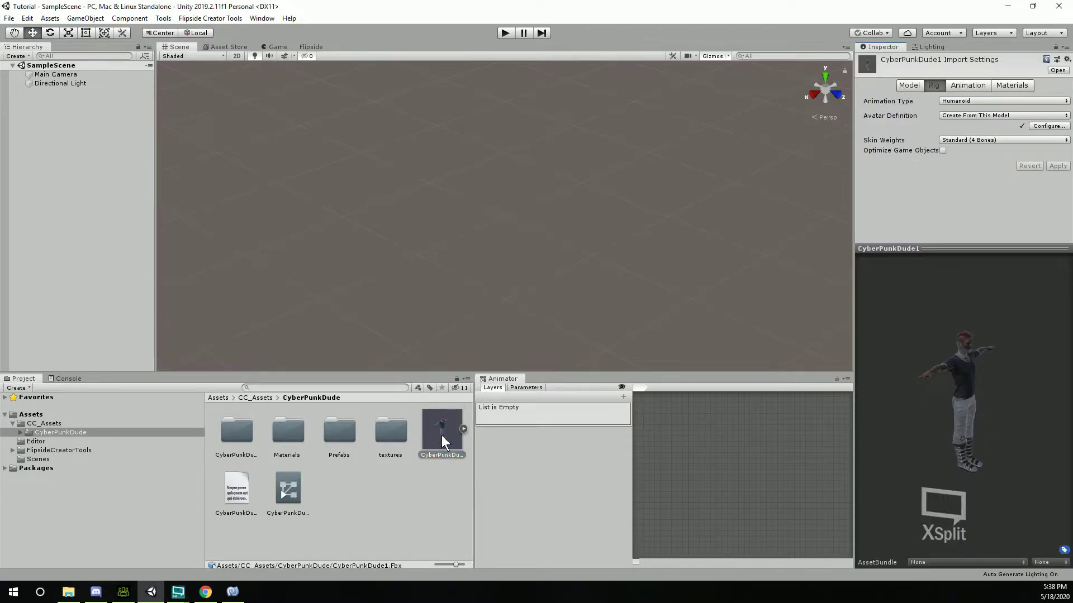
left_click(309, 47)
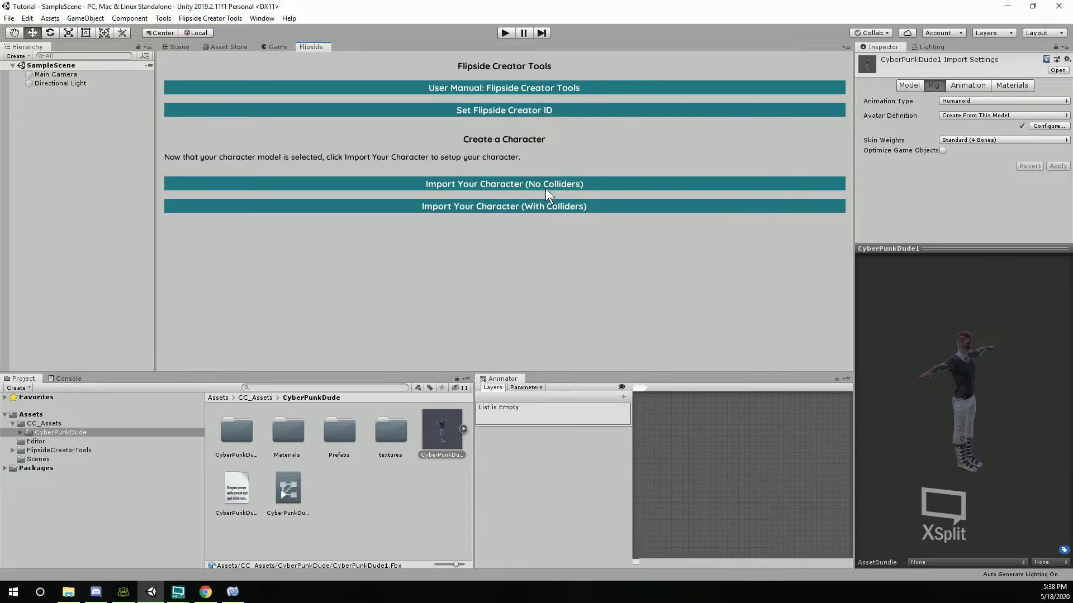
Import CyberPunkDude1 without colliders, building the avatar from the model.
left_click(500, 186)
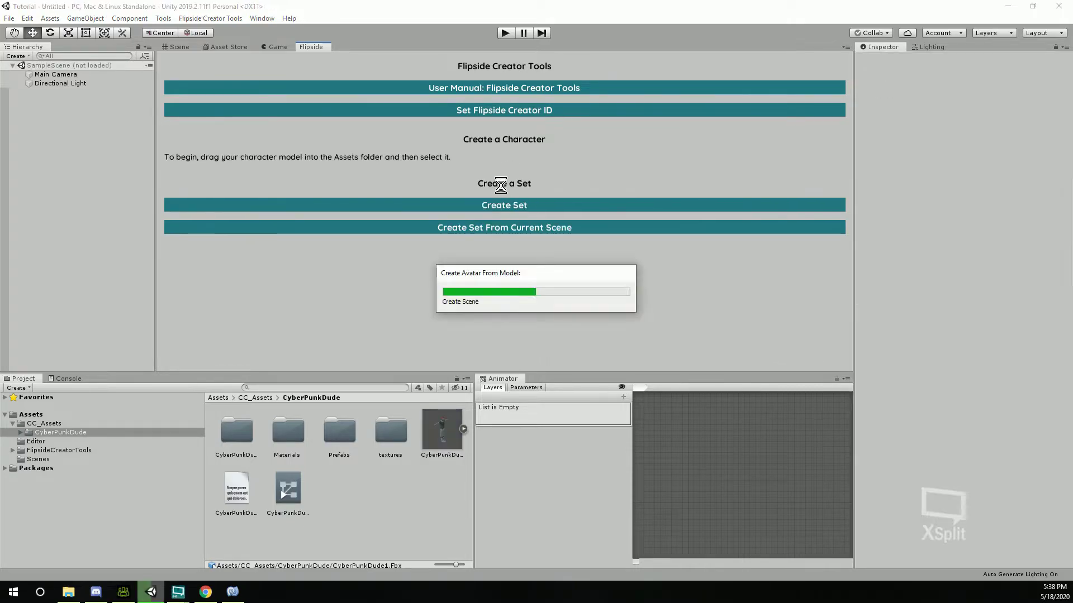
left_click(180, 46)
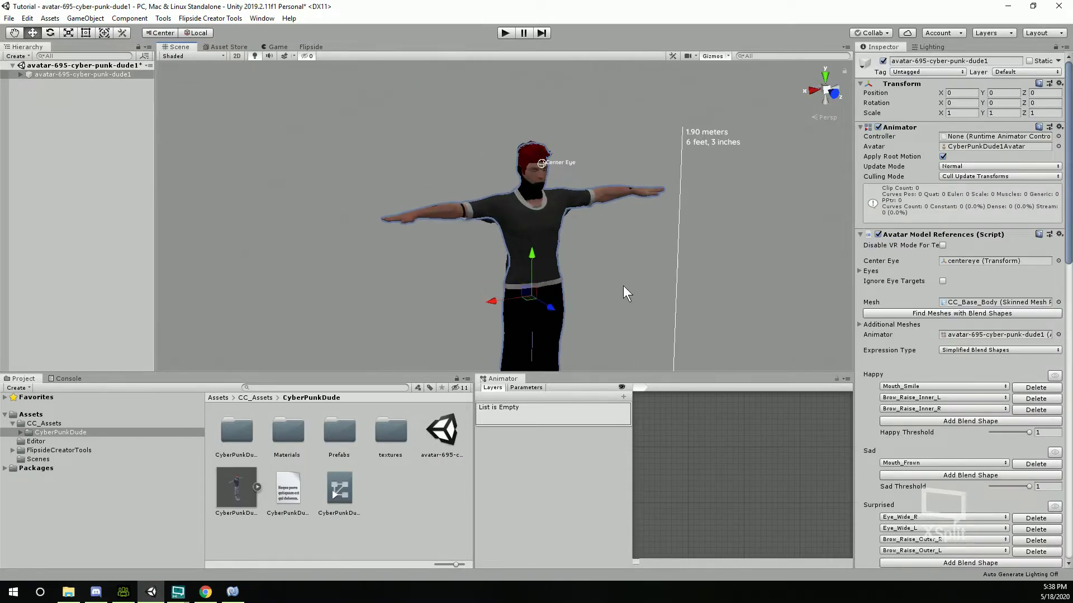
scroll(622, 286, "up", 10)
scroll(447, 191, "down", 8)
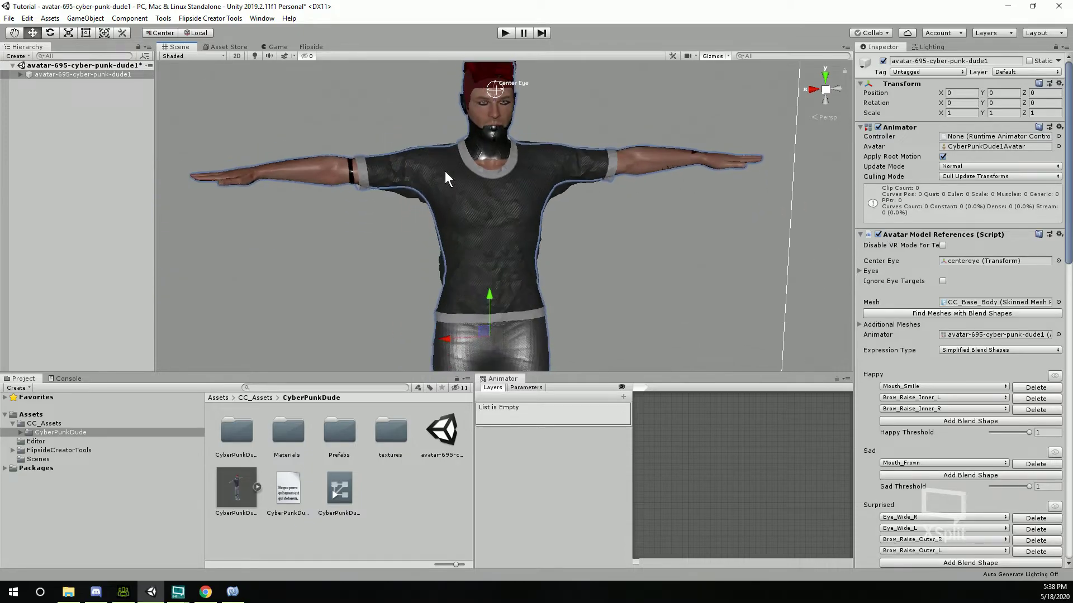
scroll(480, 215, "up", 10)
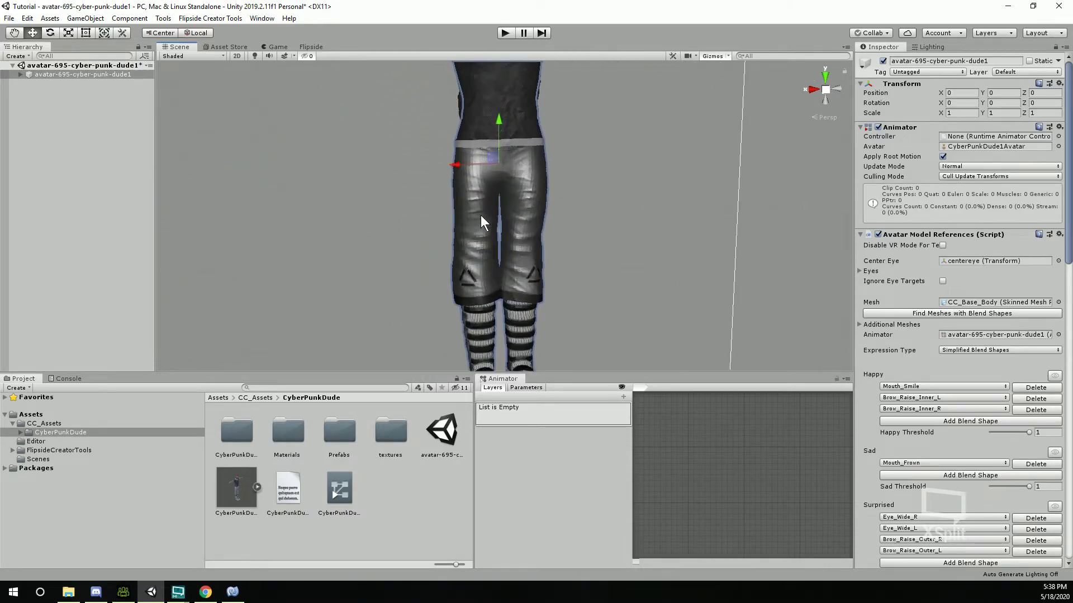
Pan the Scene view over the avatar's waist, shirt and chest.
middle_click_drag(427, 192, 356, 209)
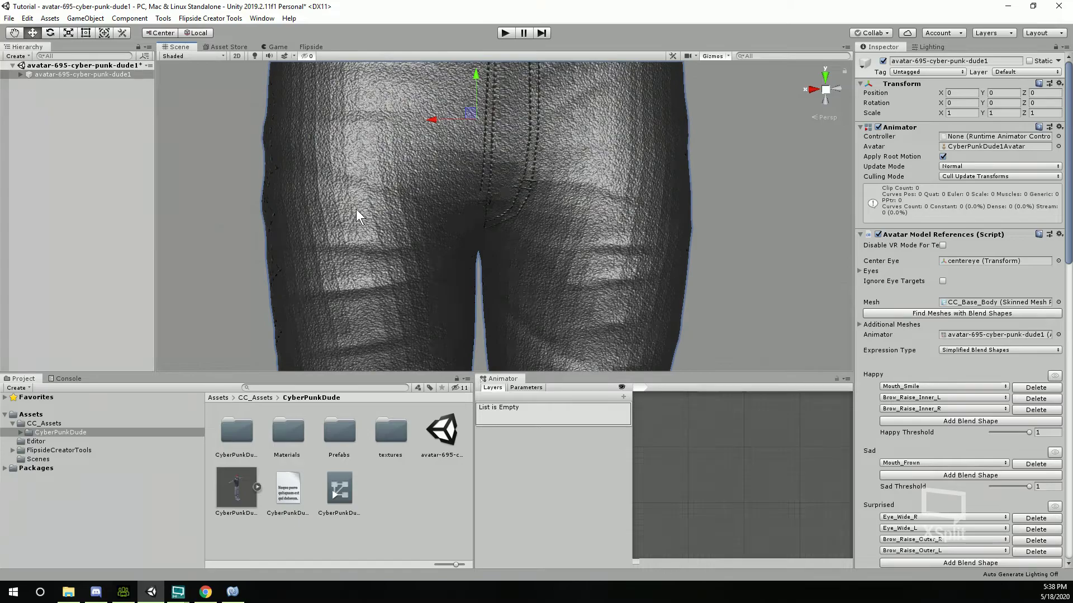
middle_click_drag(544, 173, 333, 174)
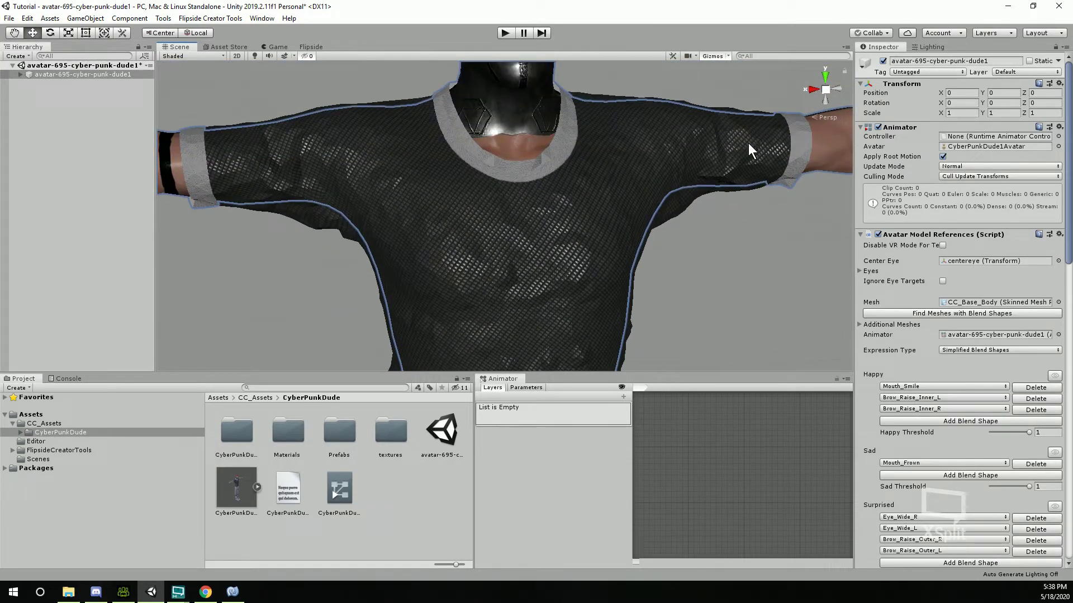
middle_click_drag(749, 143, 561, 267)
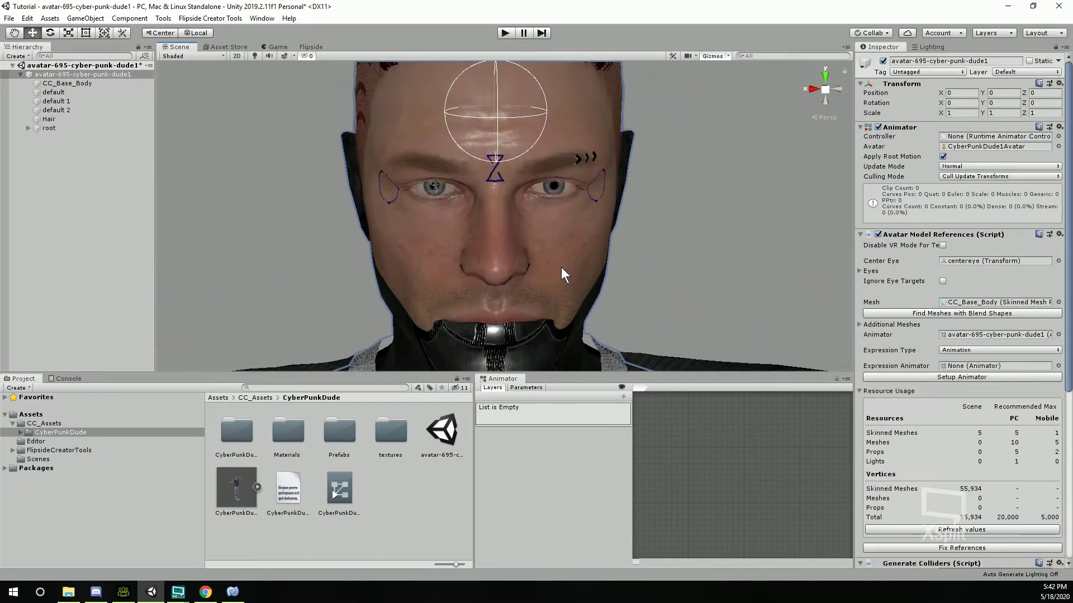
Scroll the Scene view to frame the avatar's face.
scroll(561, 267, "down", 3)
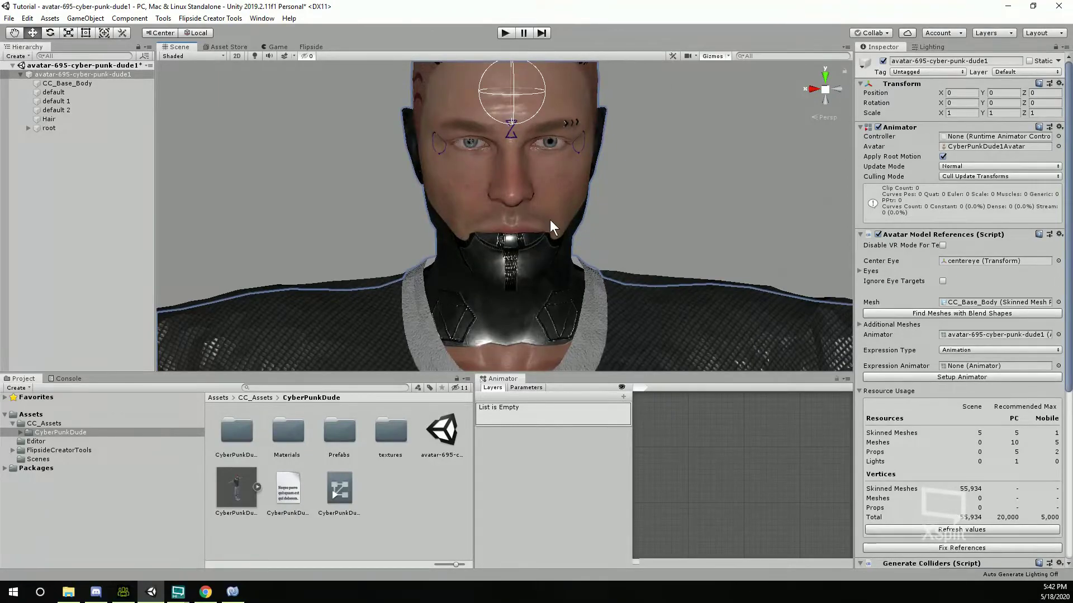
Search the Hierarchy for 'jaw' to locate CC_Base_UpperJaw, then clear the search.
left_click(86, 56)
type("jew")
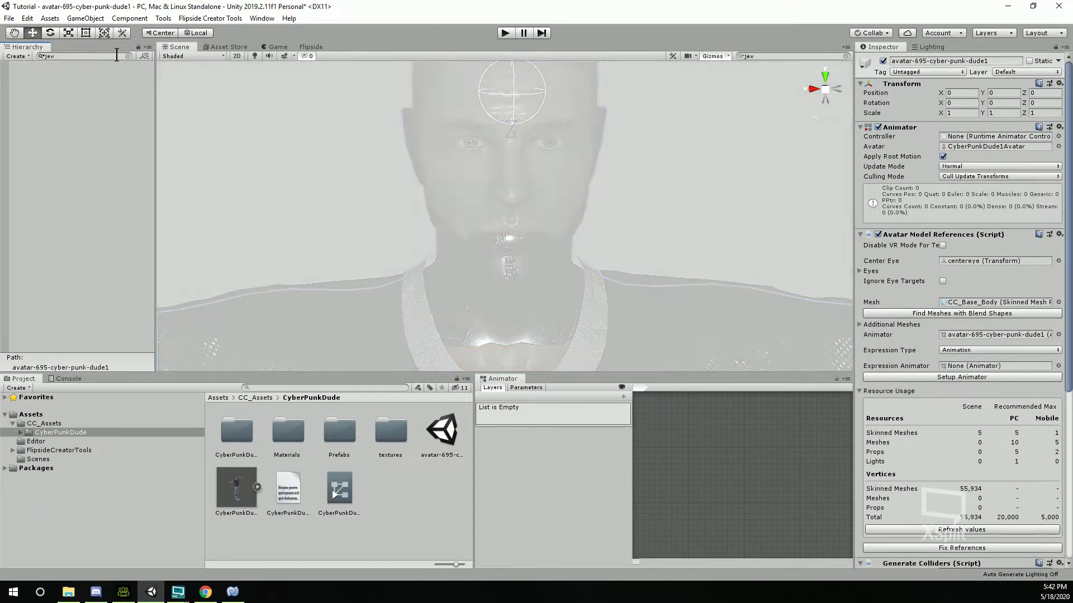
key("BackSpace")
key("BackSpace")
type("a")
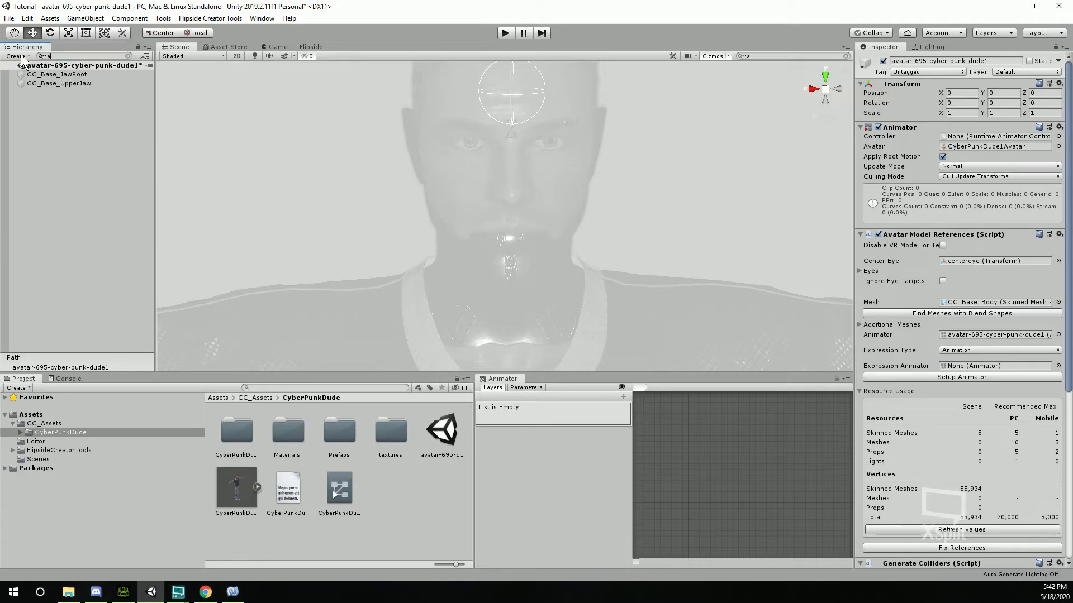
type("w")
left_click(89, 82)
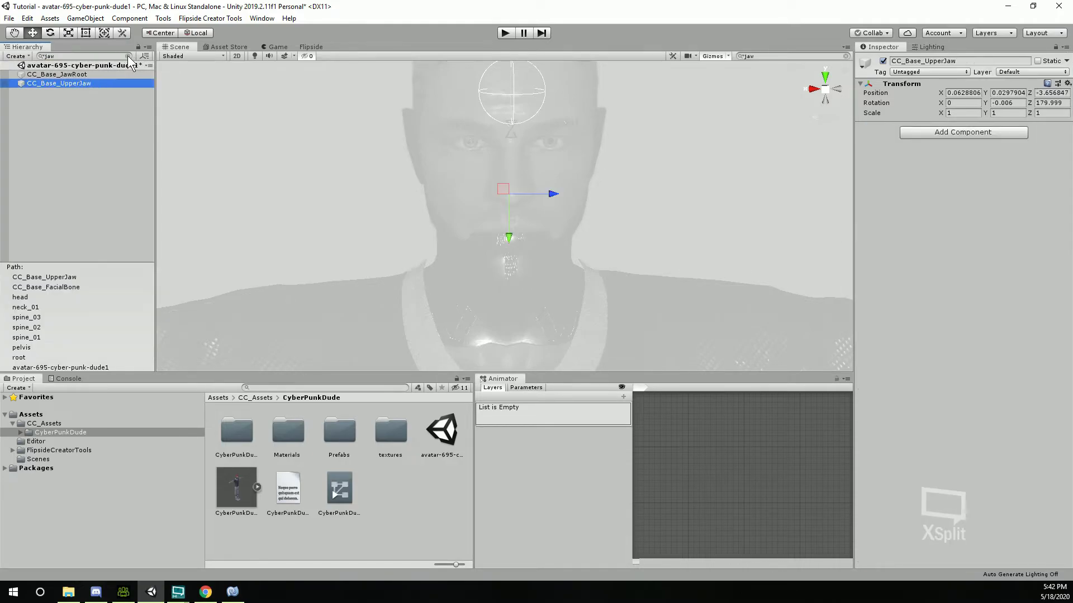
left_click(128, 56)
Drag CC_Base_JawRoot onto CC_Base_UpperJaw in the widened Hierarchy.
left_click_drag(155, 223, 256, 223)
left_click(161, 236)
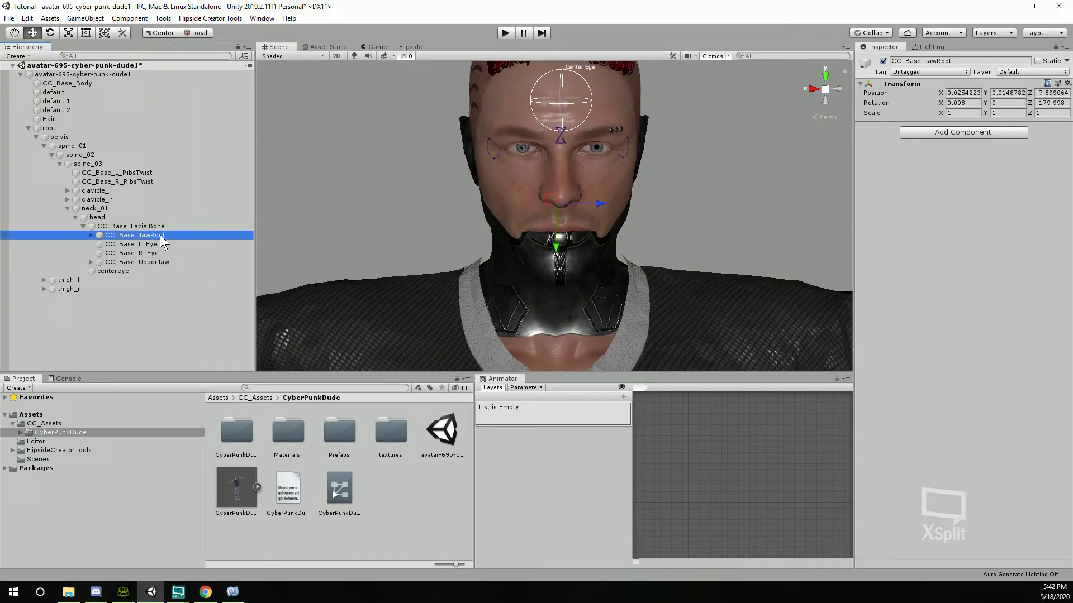
left_click_drag(159, 237, 159, 264)
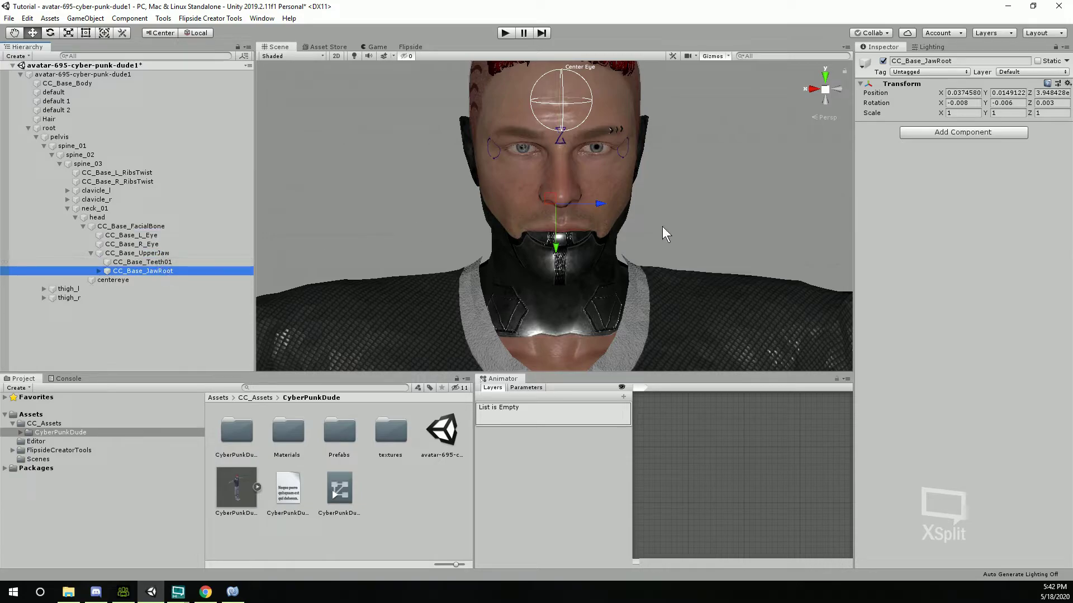
scroll(660, 232, "down", 6)
scroll(659, 280, "up", 2)
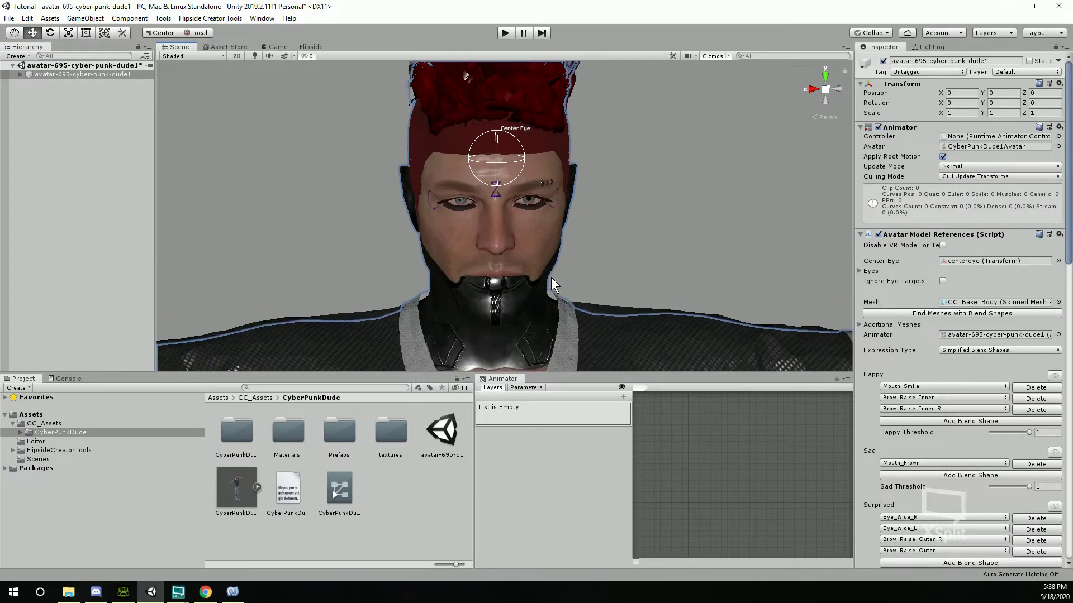
Set the Ga_Eyelash_Pbr material on CC_Base_Body to Transparent rendering.
scroll(551, 277, "down", 3)
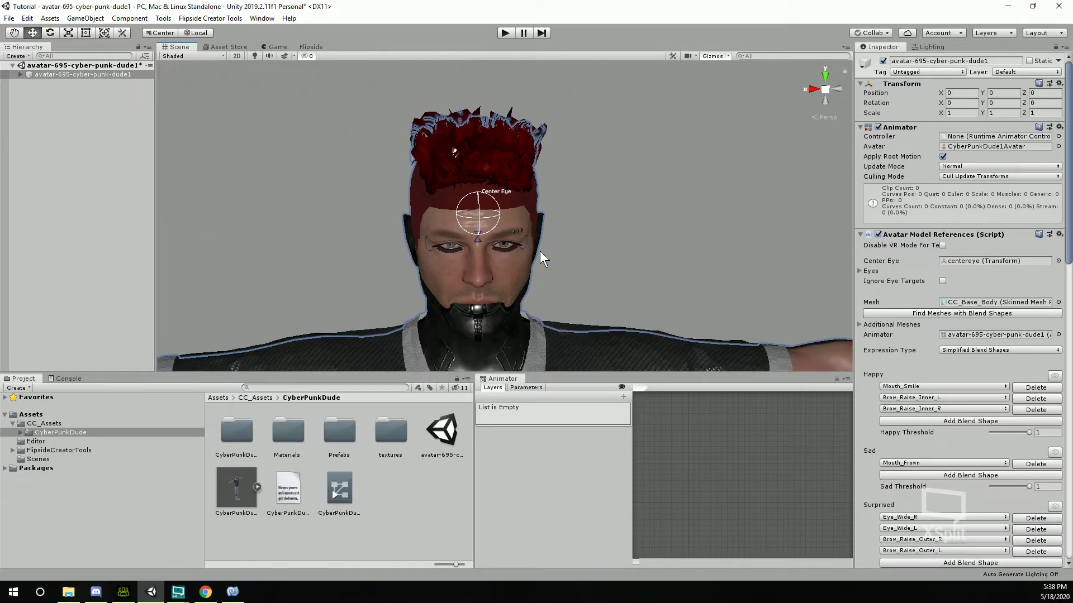
left_click(511, 97)
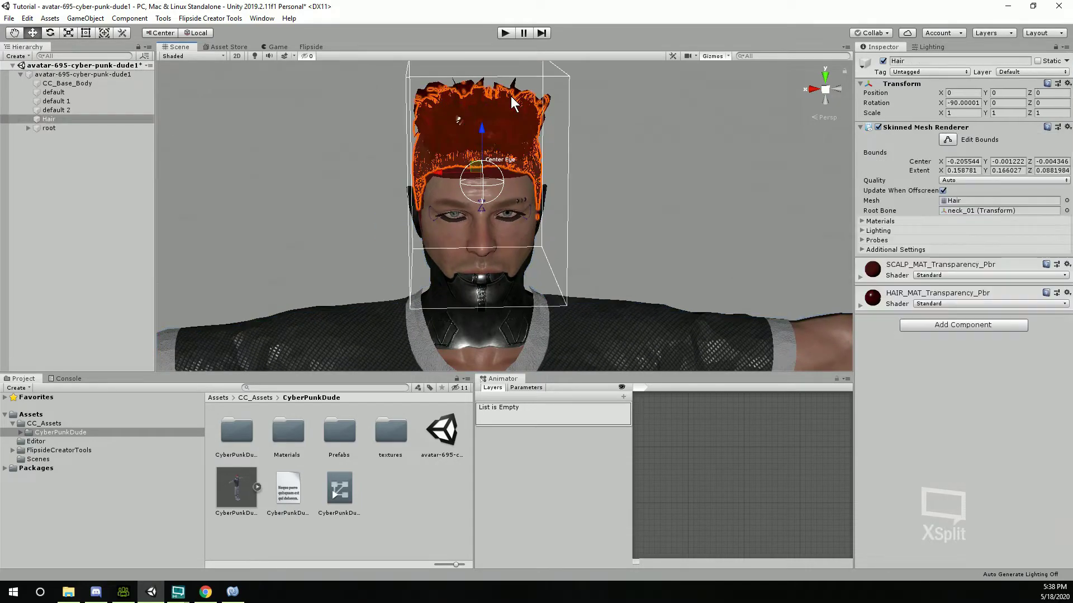
left_click(451, 222)
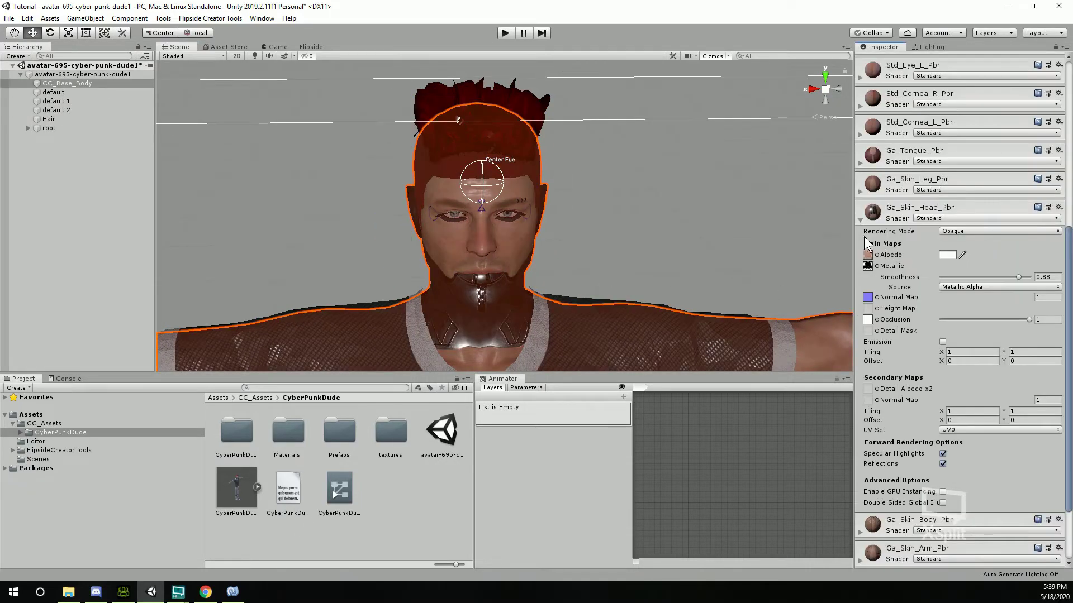
left_click(860, 220)
left_click(904, 533)
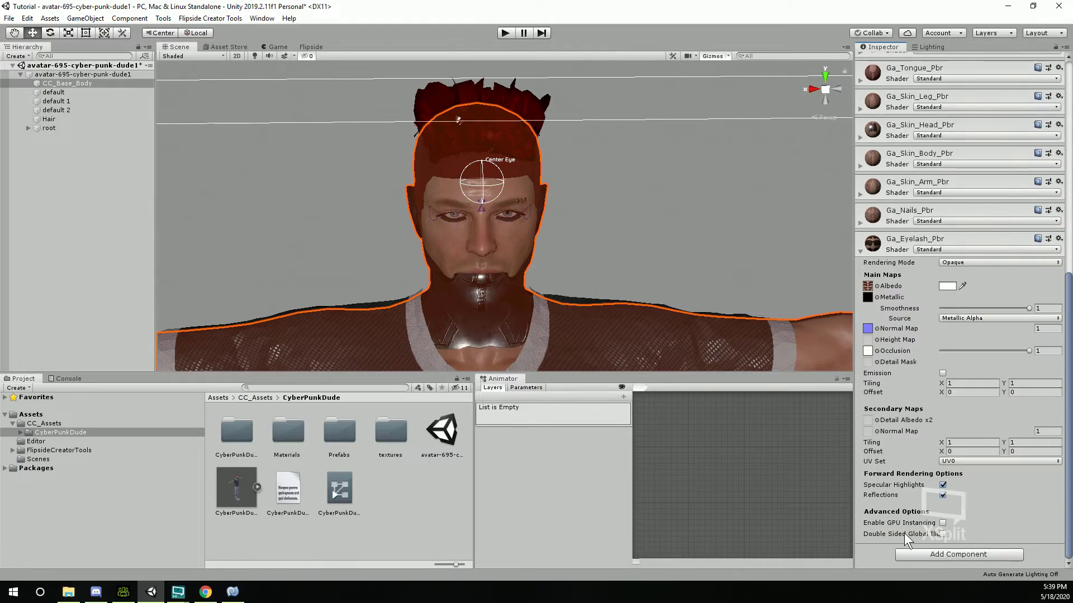
left_click(944, 261)
left_click(958, 306)
Set HAIR_MAT to Cutout and SCALP_MAT_Transparency_Pbr to Transparent rendering.
left_click(428, 93)
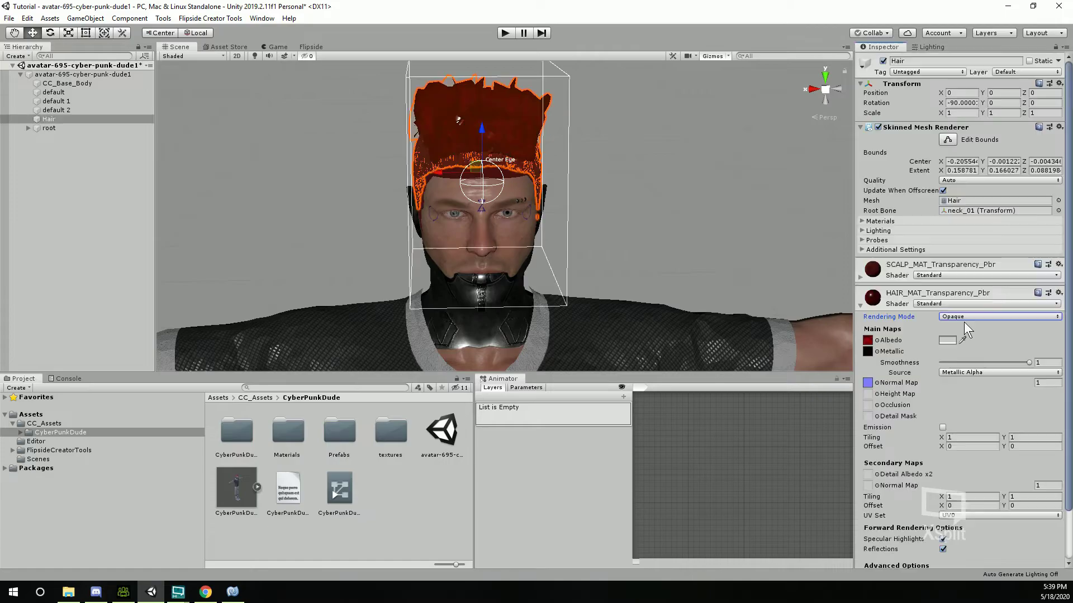
left_click(964, 318)
left_click(967, 340)
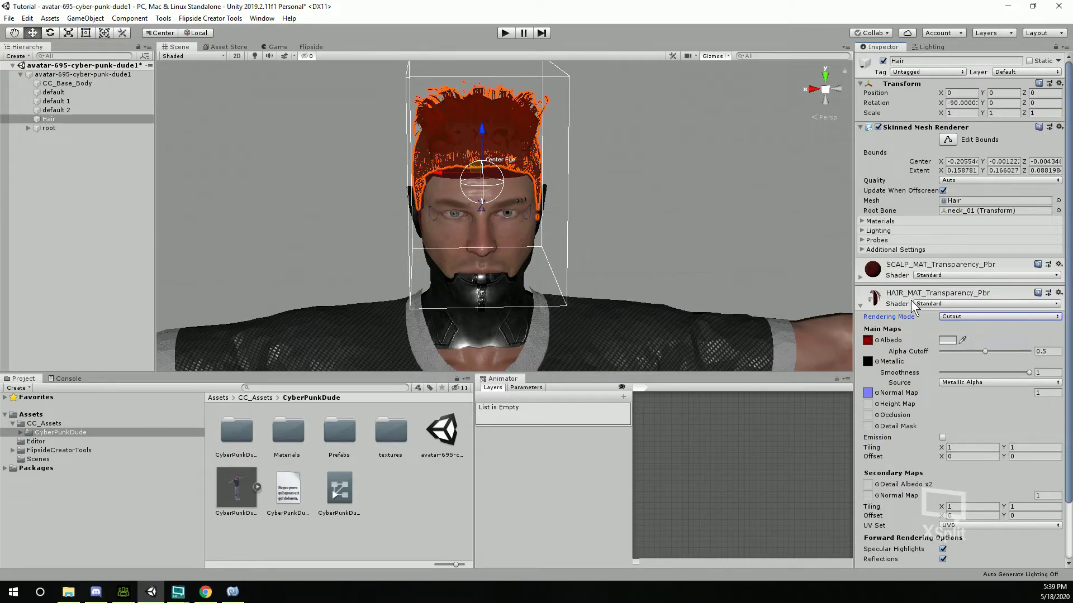
left_click(861, 277)
left_click(949, 287)
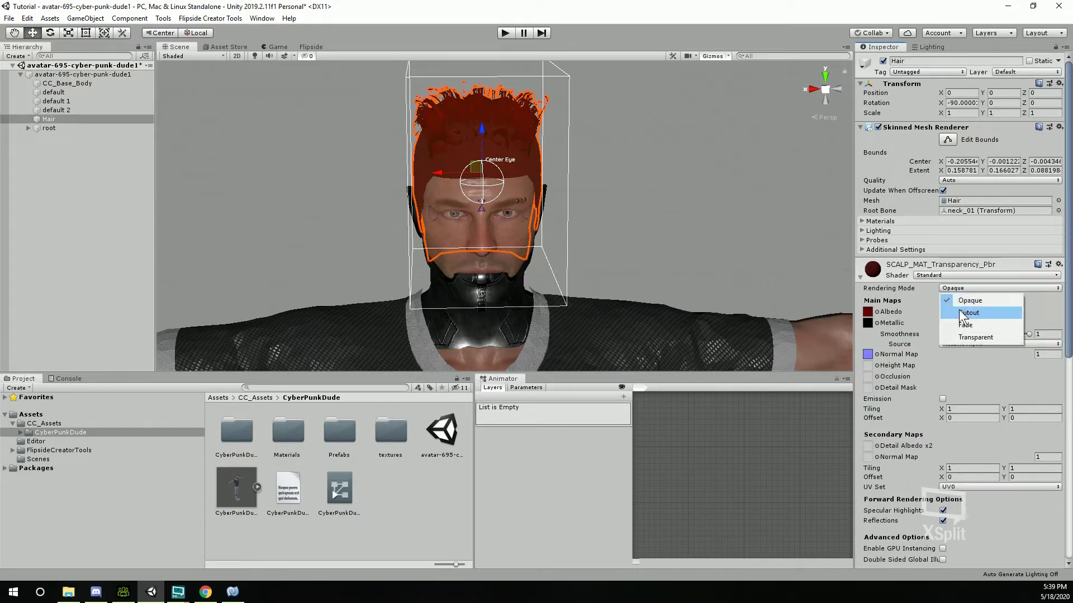
left_click(960, 309)
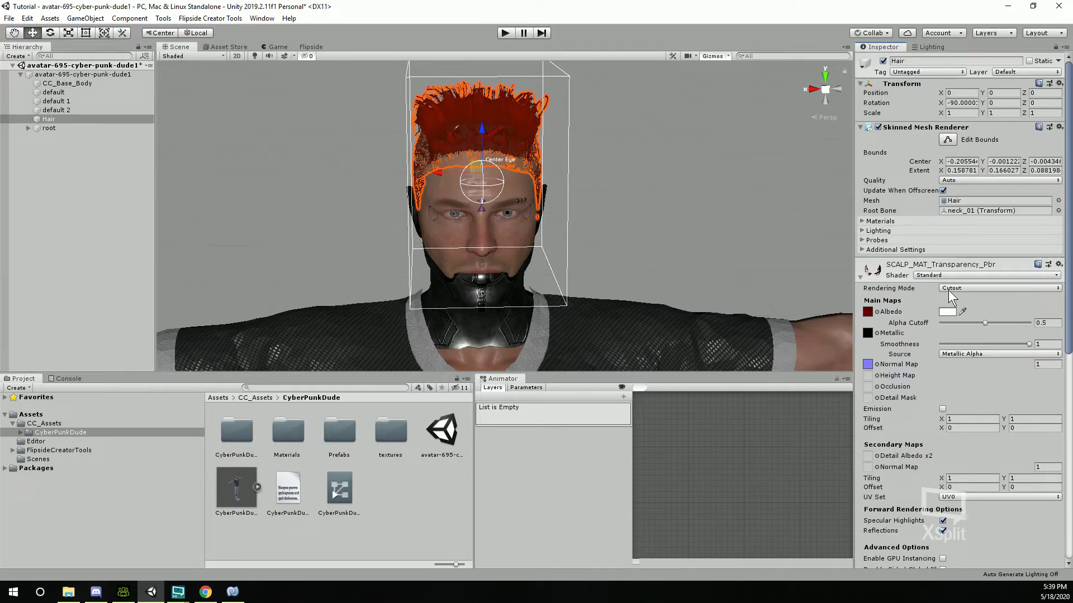
left_click(948, 288)
left_click(967, 337)
Reapply Cutout to the hair material (0.214 alpha cutoff) and check the whole character.
left_click(688, 236)
mouse_move(688, 235)
left_mouse_down("alt")
mouse_move(709, 235)
mouse_move(682, 246)
left_mouse_up("alt")
left_click_drag(704, 260, 693, 262, "alt")
left_click(505, 139)
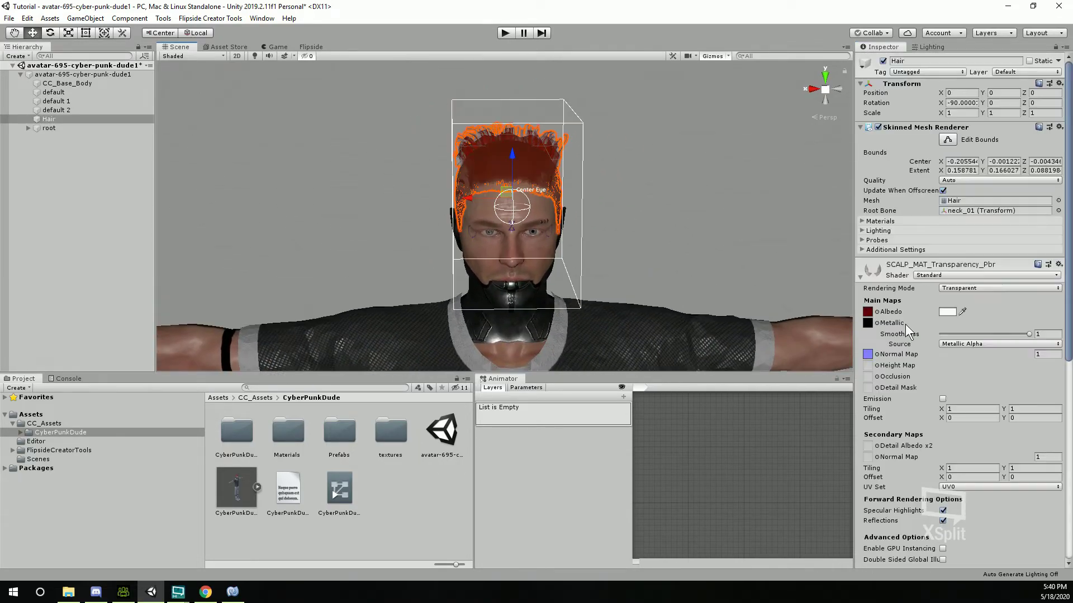
left_click(953, 287)
left_click(960, 309)
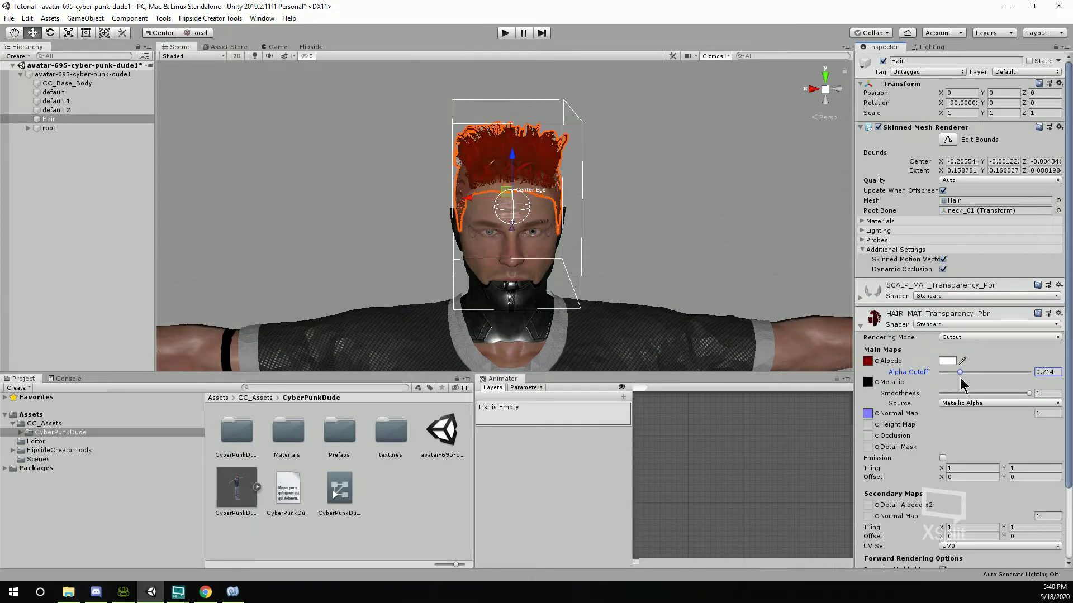
left_click(659, 218)
middle_click_drag(639, 233, 630, 148)
scroll(630, 149, "down", 4)
scroll(571, 182, "up", 6)
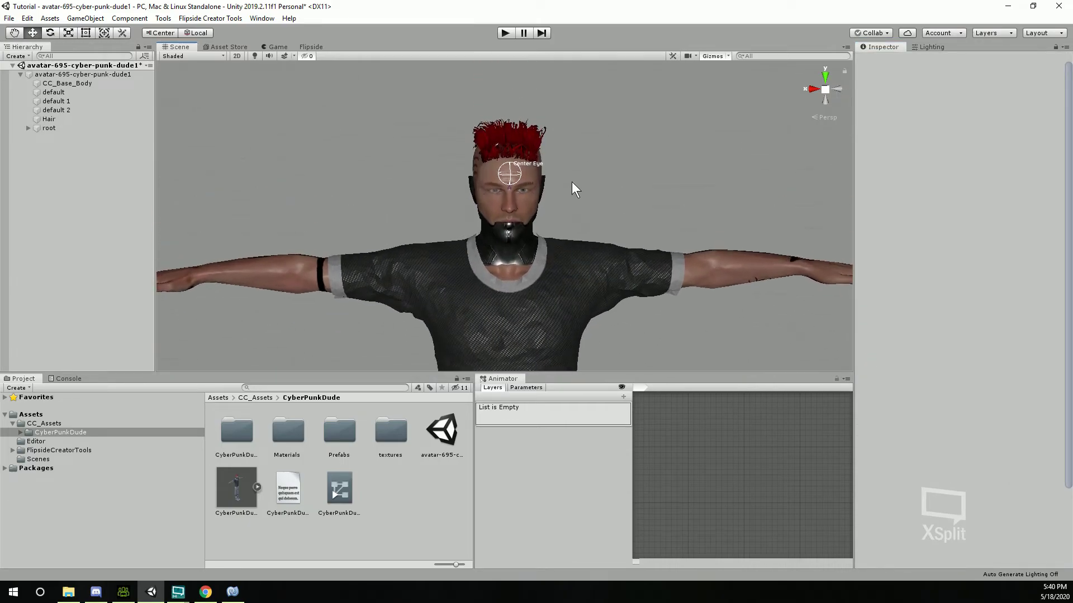
scroll(572, 182, "down", 3)
scroll(572, 190, "down", 3)
mouse_move(564, 241)
middle_mouse_down()
mouse_move(564, 140)
mouse_move(532, 150)
middle_mouse_up()
scroll(559, 158, "down", 3)
scroll(557, 153, "down", 2)
scroll(532, 149, "up", 6)
scroll(534, 186, "up", 10)
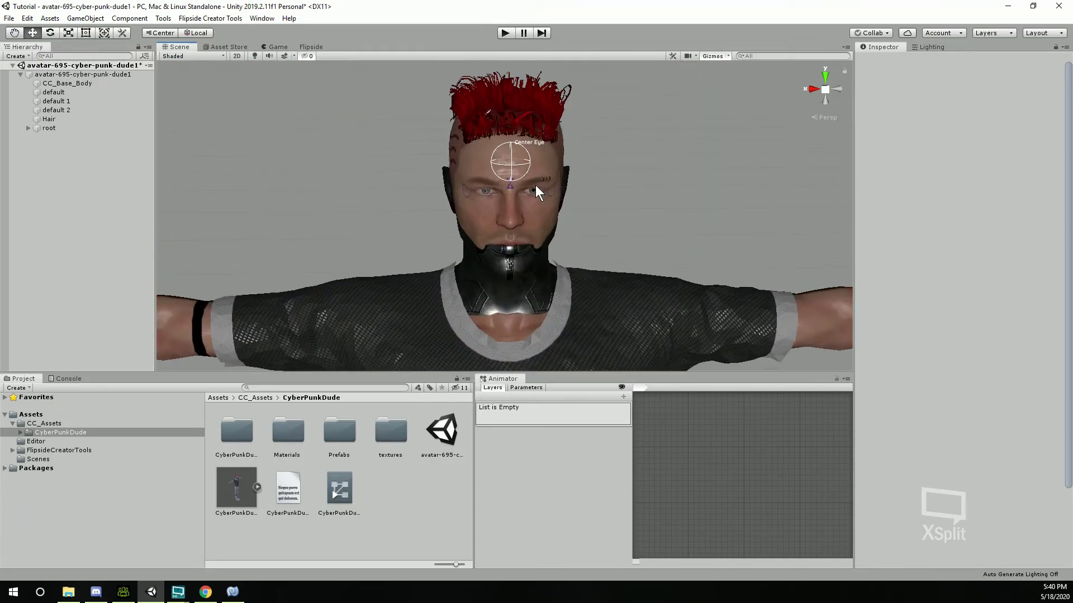
scroll(535, 186, "down", 8)
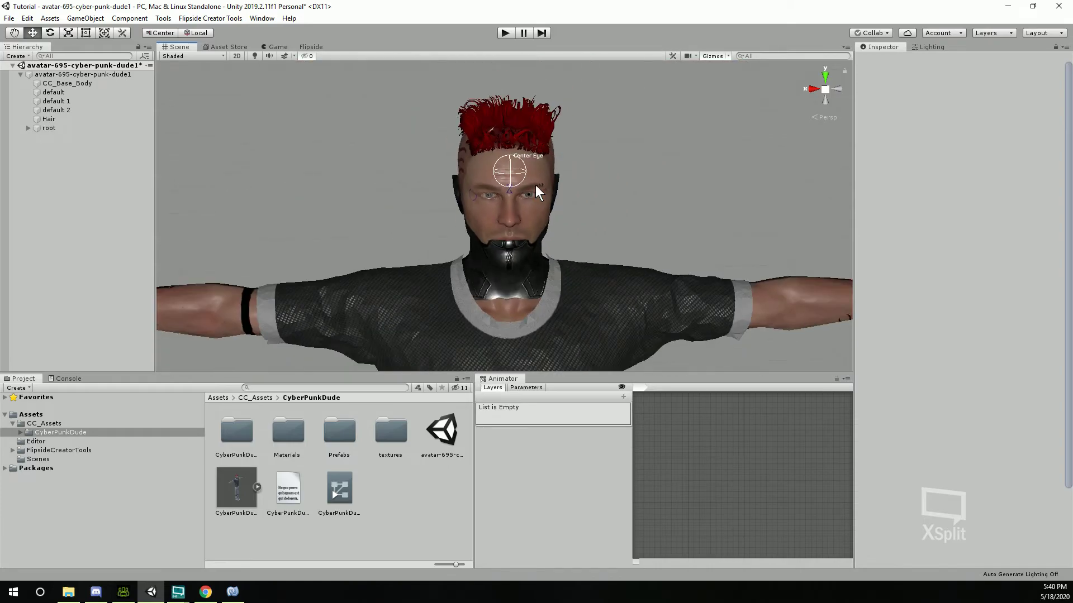
middle_click_drag(535, 186, 524, 184)
scroll(524, 185, "up", 4)
scroll(523, 190, "down", 4)
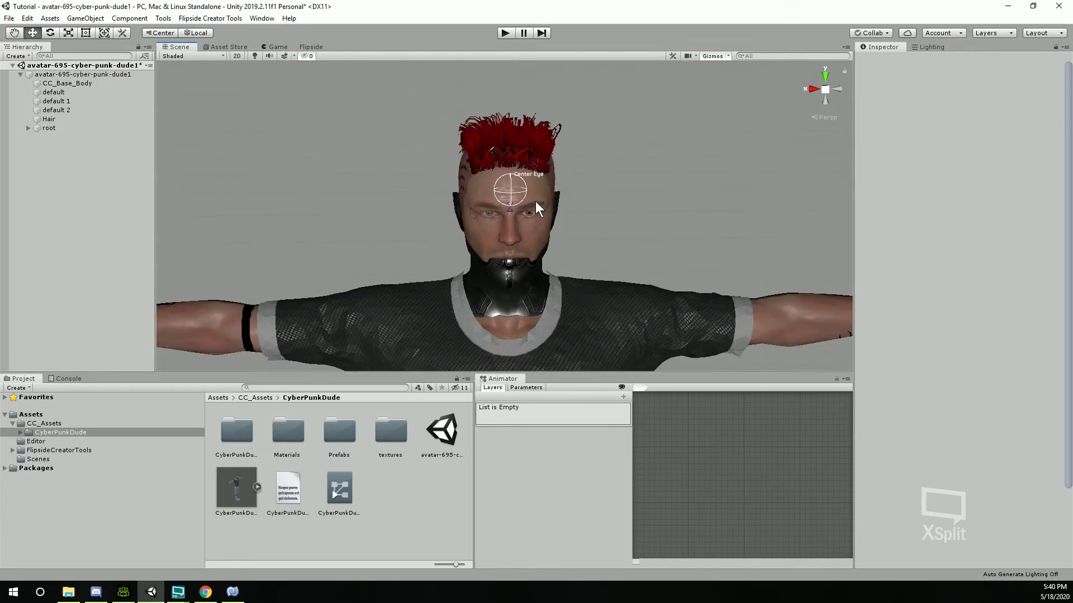
Select the avatar root and choose Animation in the Expression Type dropdown.
left_click(498, 248)
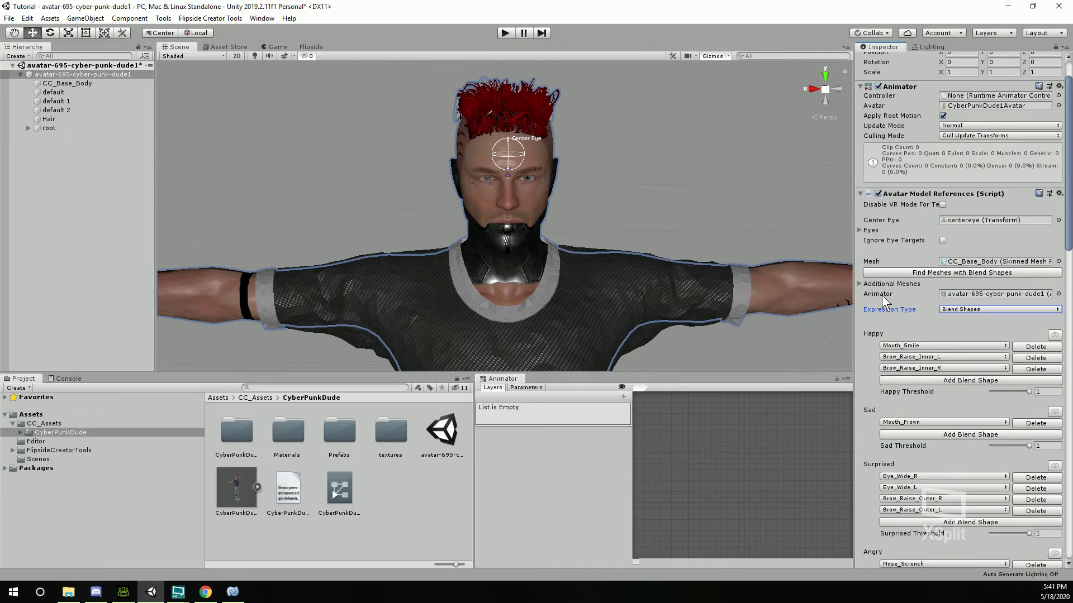
left_click(938, 309)
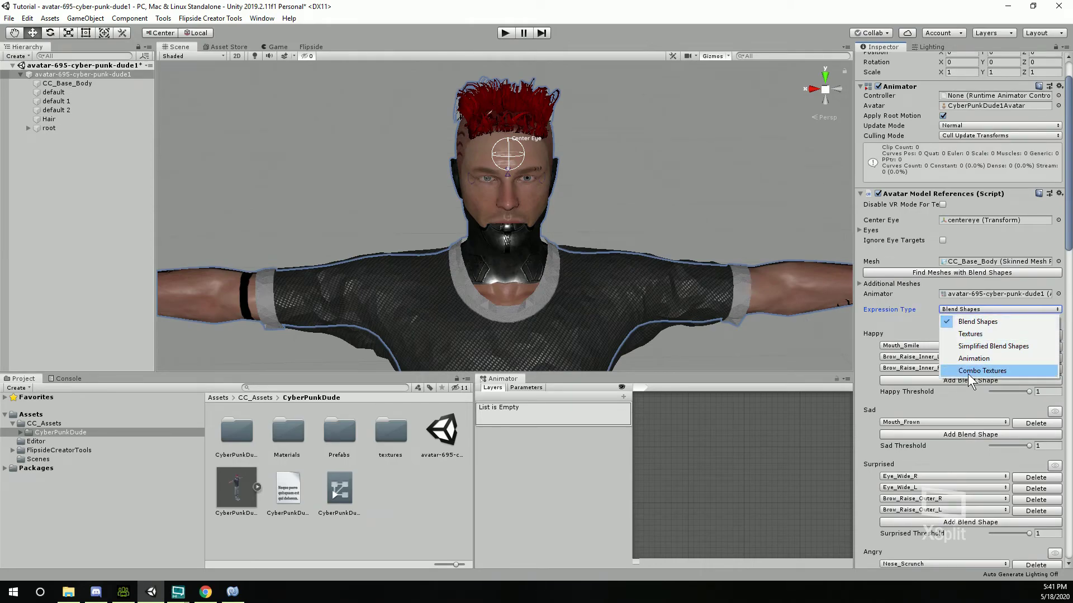
left_click(970, 359)
scroll(925, 354, "down", 5)
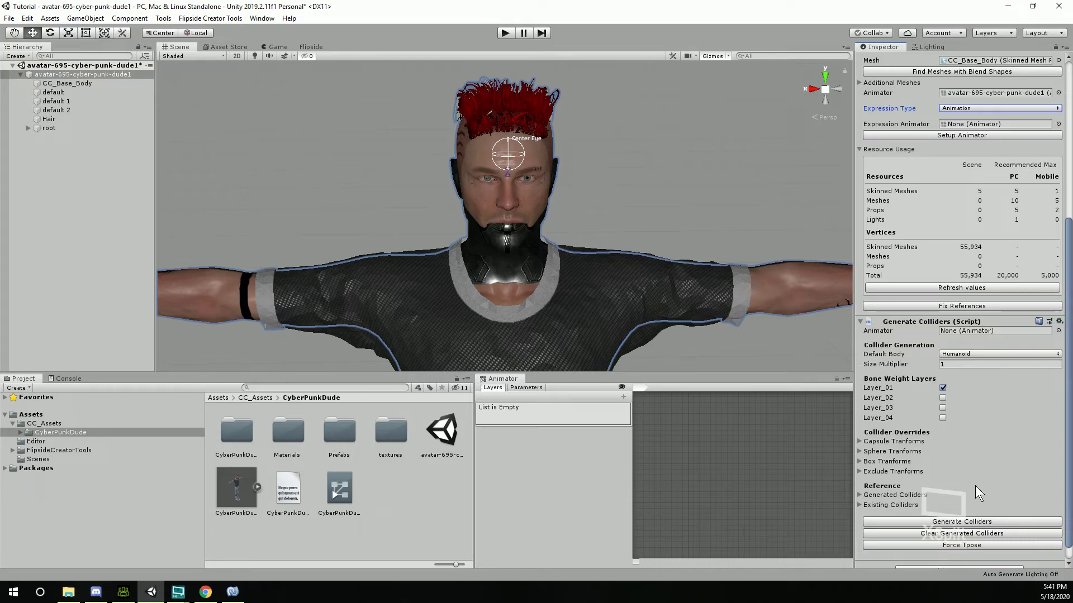
scroll(941, 425, "up", 5)
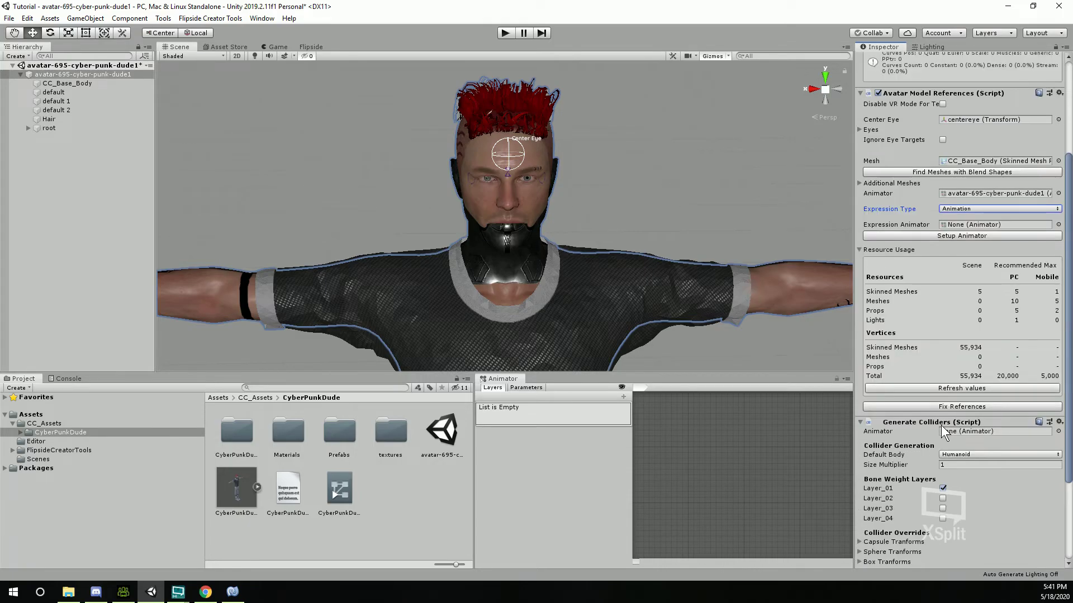
scroll(940, 424, "up", 1)
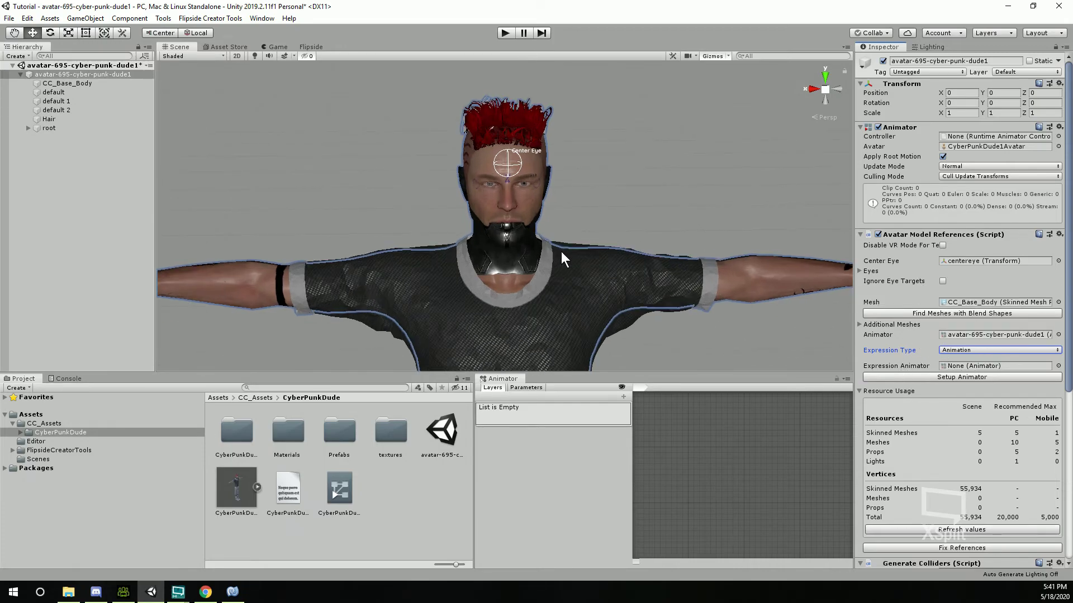
Scroll through the Hierarchy to confirm CC_Base_JawRoot sits under CC_Base_UpperJaw.
scroll(560, 252, "up", 3)
scroll(561, 251, "down", 3)
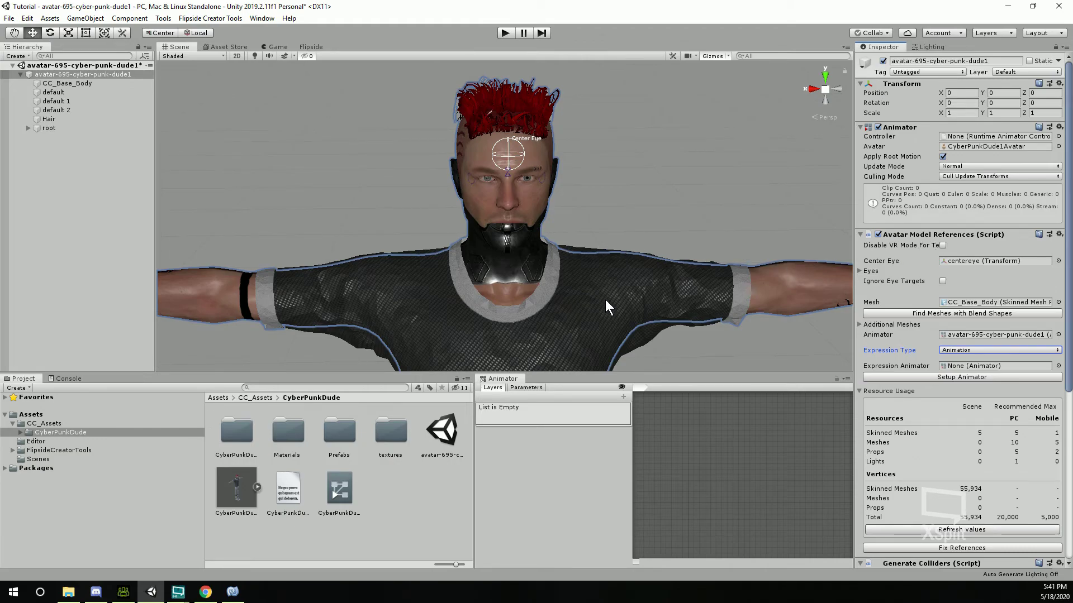
scroll(610, 280, "down", 6)
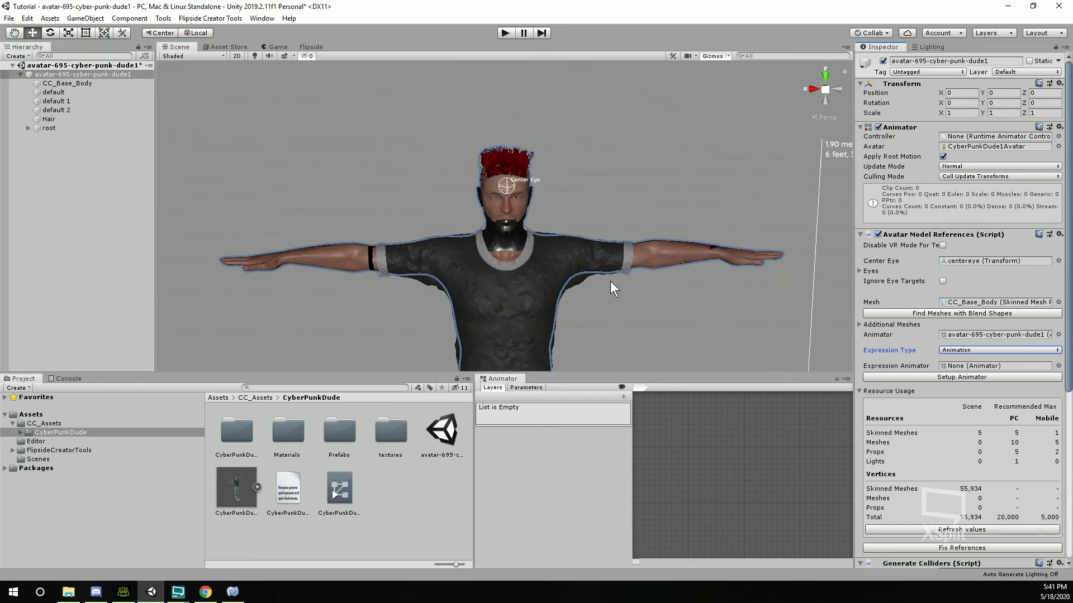
scroll(611, 263, "up", 10)
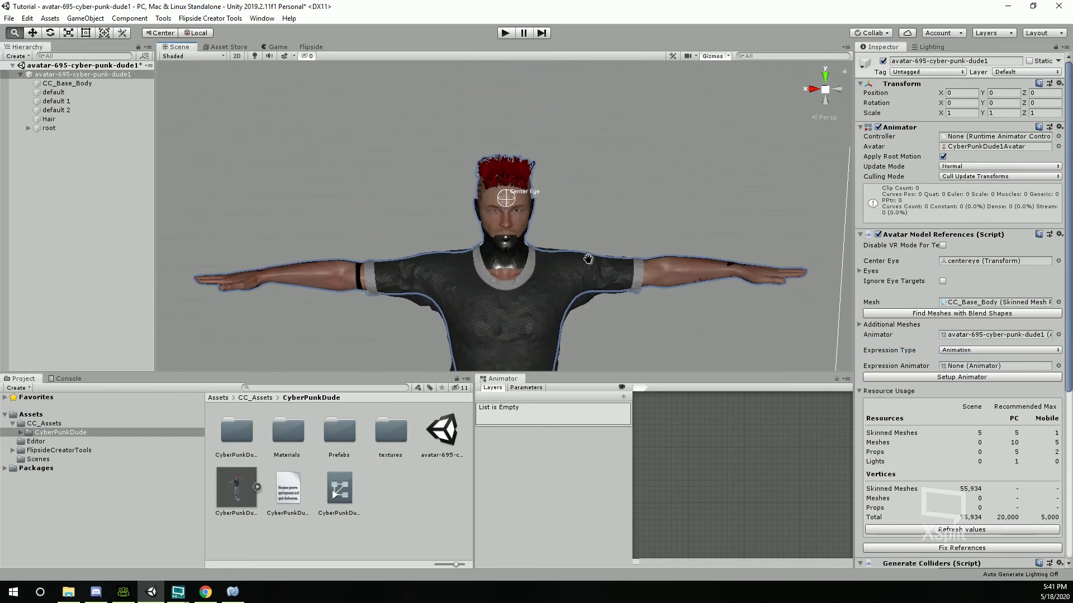
scroll(573, 195, "down", 8)
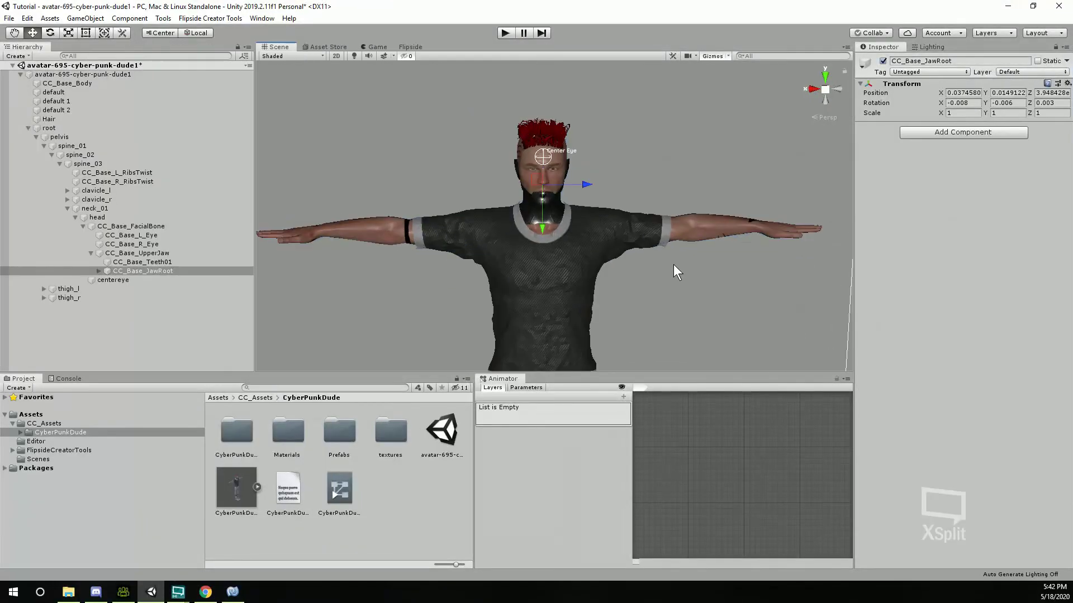
scroll(671, 249, "up", 5)
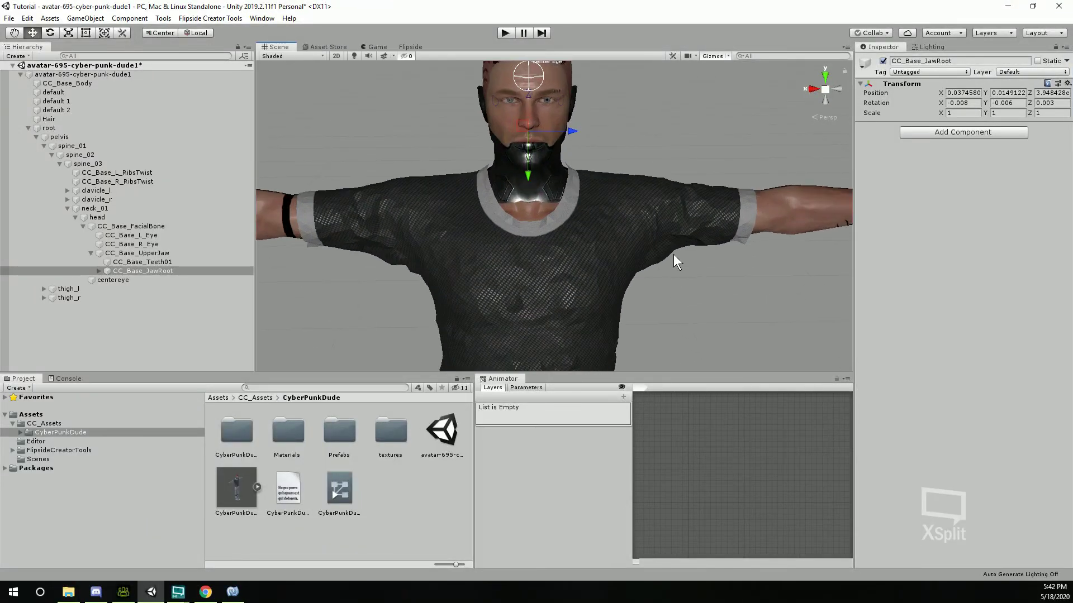
scroll(672, 254, "down", 2)
scroll(645, 241, "up", 6)
scroll(628, 217, "down", 8)
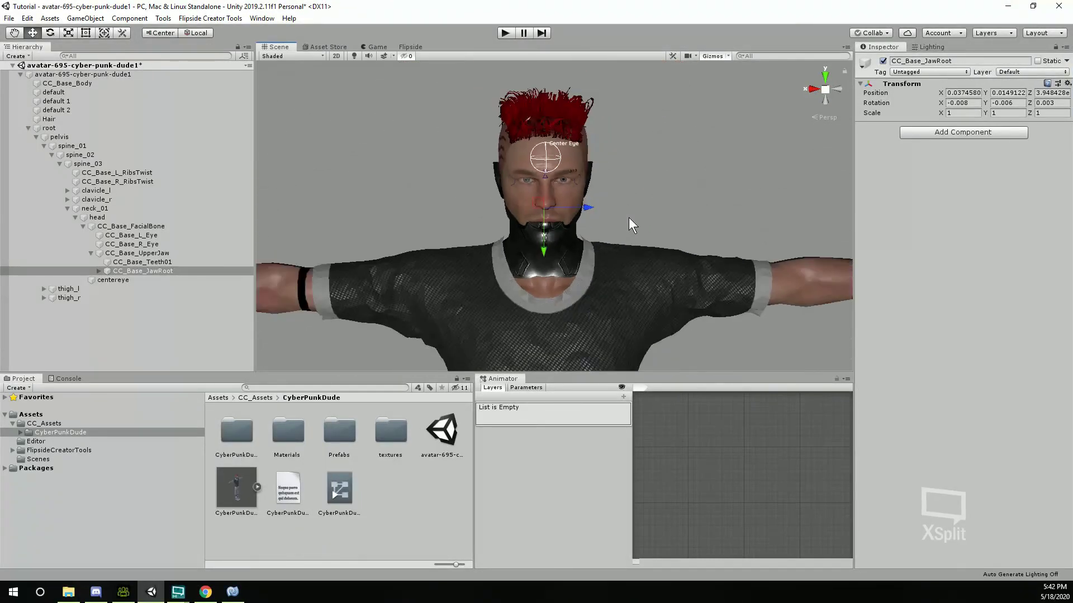
scroll(599, 234, "up", 2)
scroll(599, 234, "down", 5)
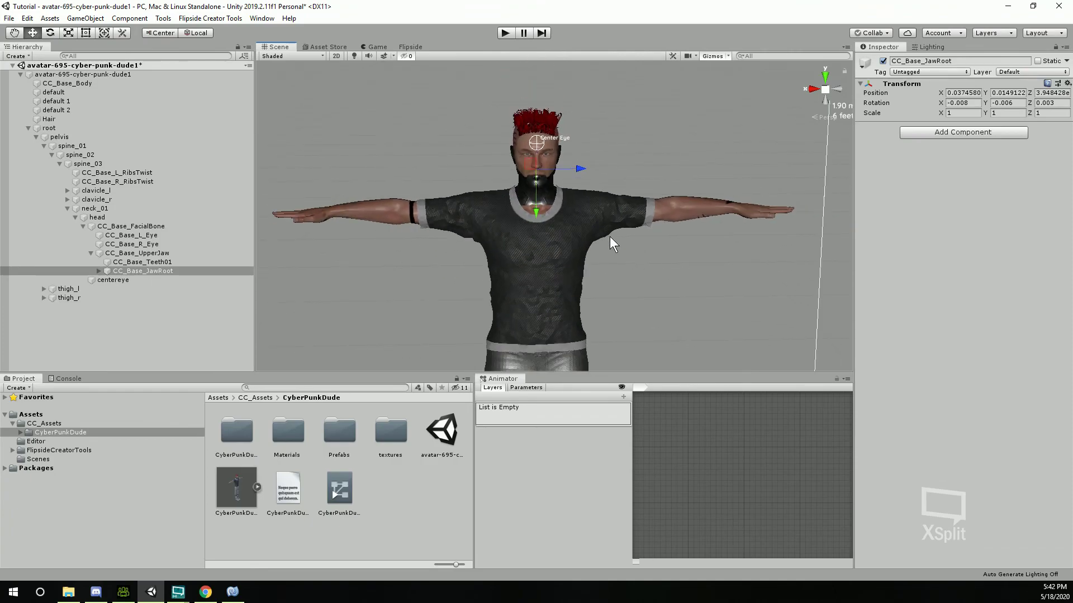